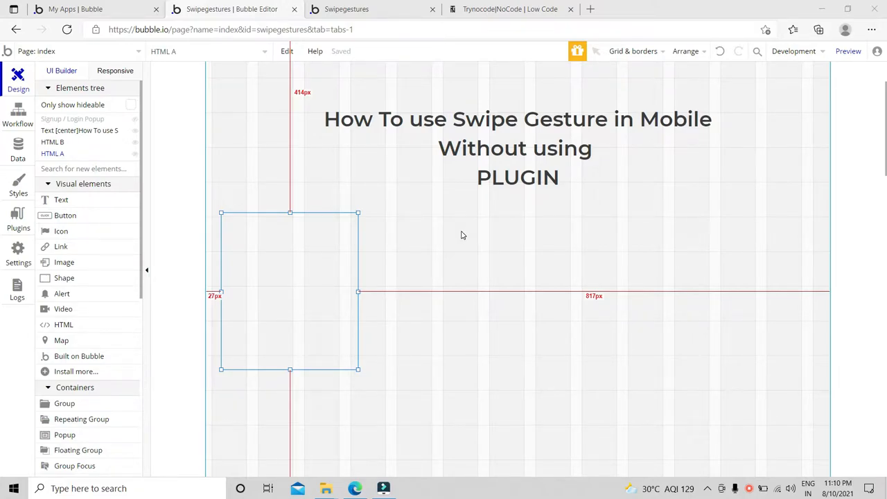
Open the HTML A and HTML B elements in turn to view their embedded scripts.
double_click(324, 259)
click(771, 100)
drag(289, 292, 751, 247)
double_click(752, 248)
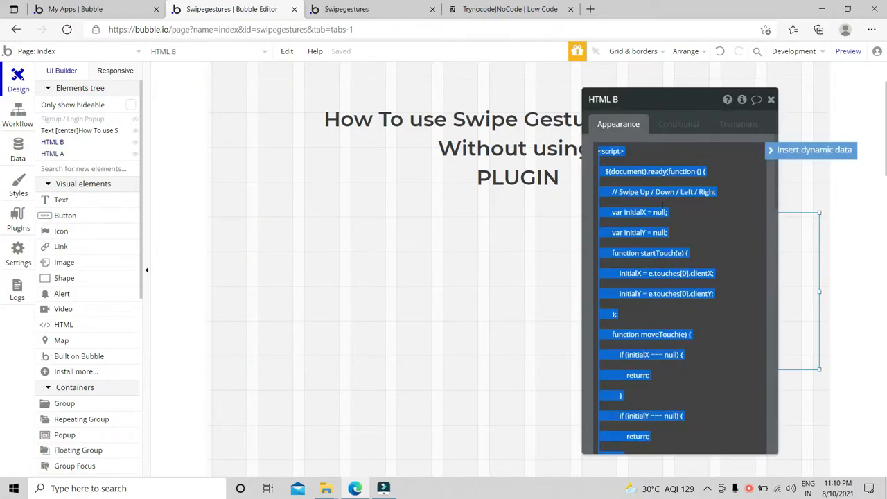
click(772, 101)
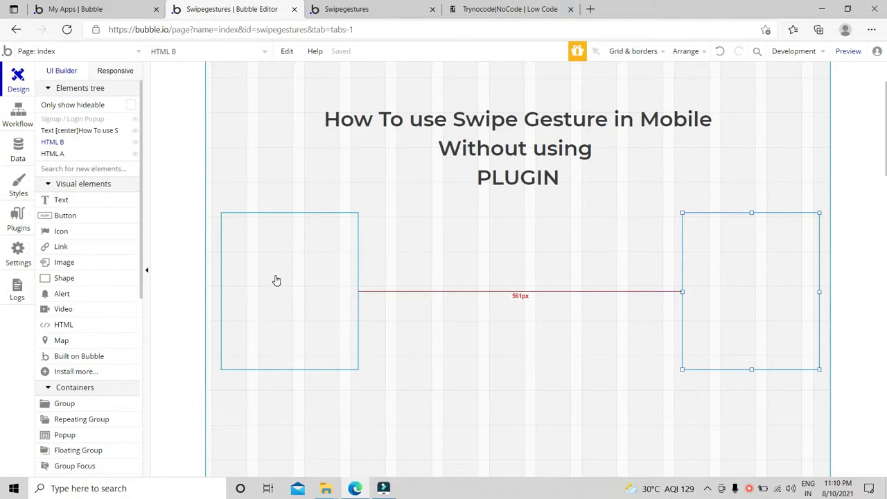
Read through the whole swipe detection script in the HTML A element, from the touch handlers to the event listeners.
double_click(276, 280)
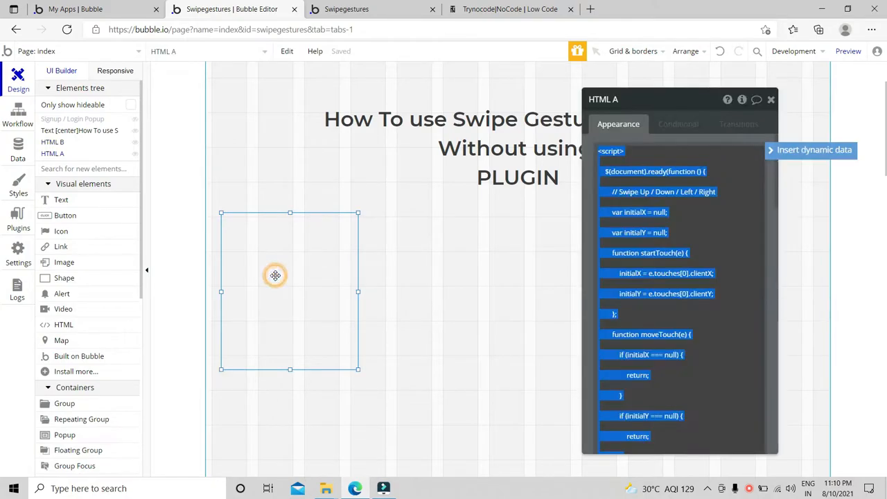
click(683, 209)
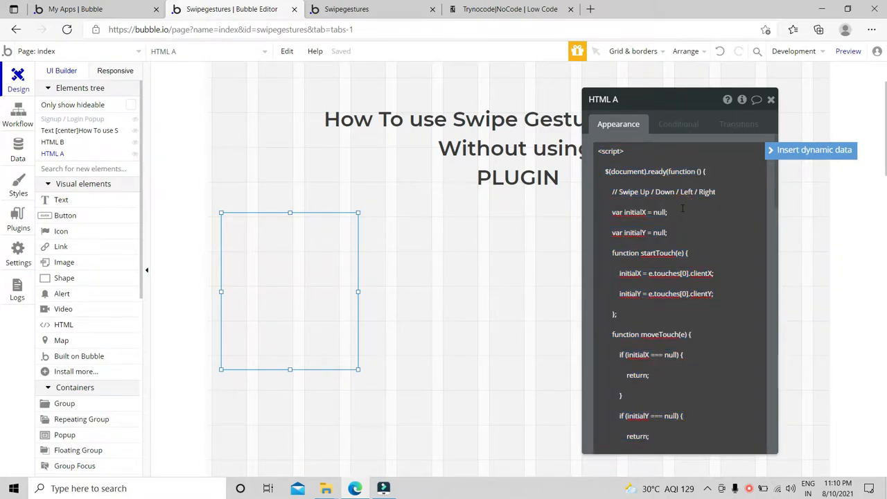
scroll(683, 208, down, 1)
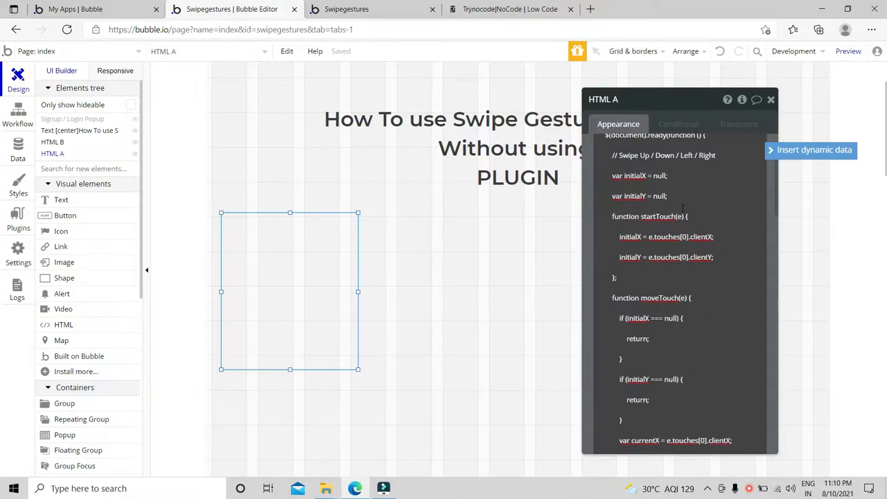
scroll(683, 209, down, 2)
scroll(683, 209, down, 2)
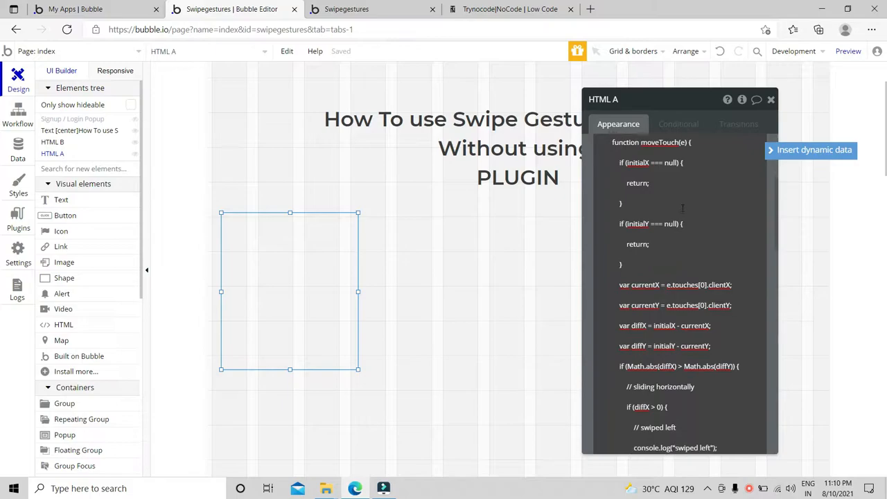
scroll(683, 208, down, 3)
scroll(683, 209, down, 2)
scroll(683, 209, down, 3)
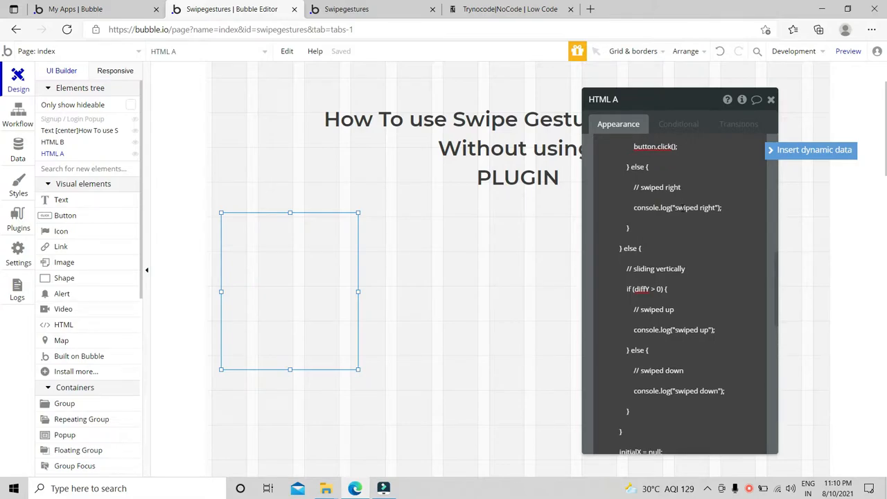
scroll(683, 208, down, 1)
scroll(683, 208, down, 3)
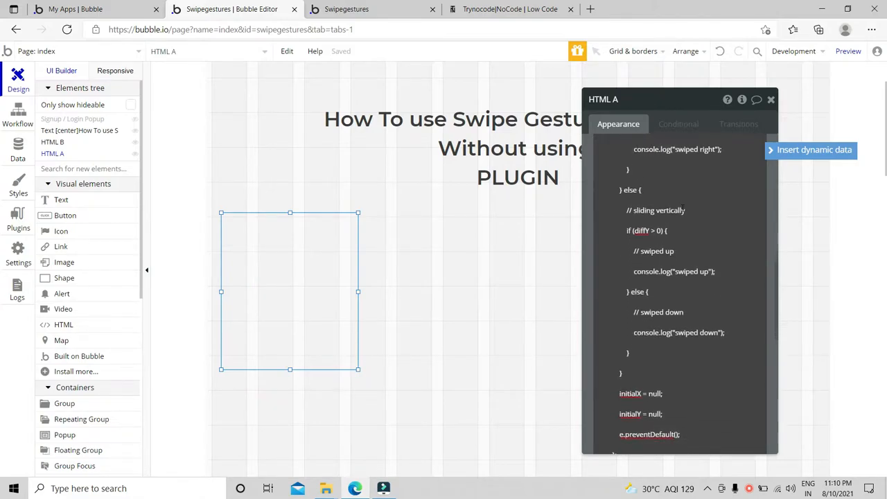
scroll(683, 208, down, 2)
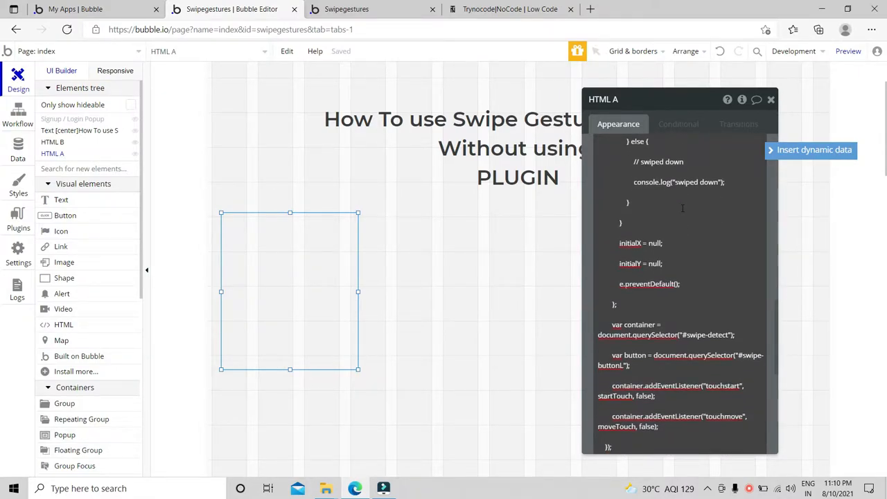
scroll(683, 208, down, 2)
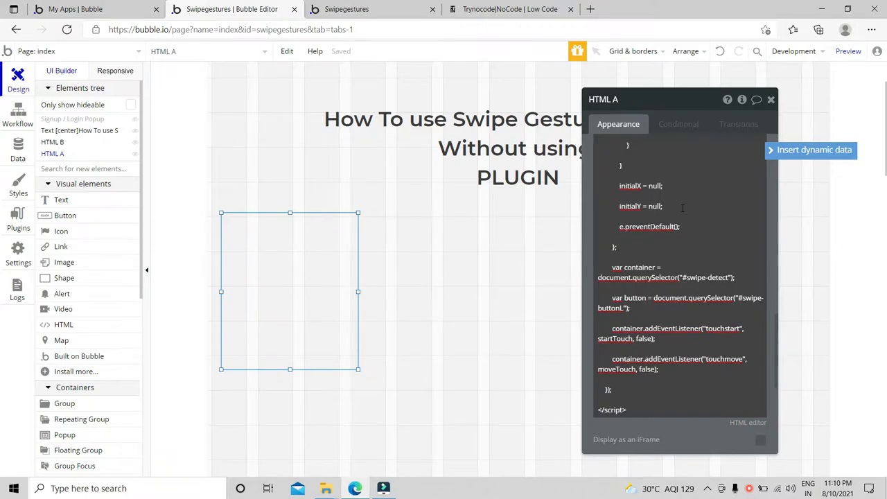
scroll(683, 208, down, 2)
click(771, 99)
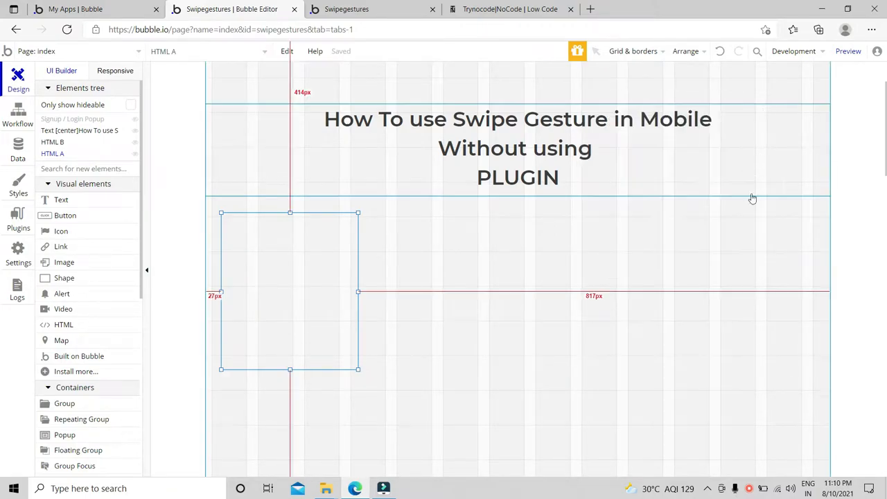
Examine the container ID and button ID used by the query selectors at the end of HTML B's script.
double_click(753, 261)
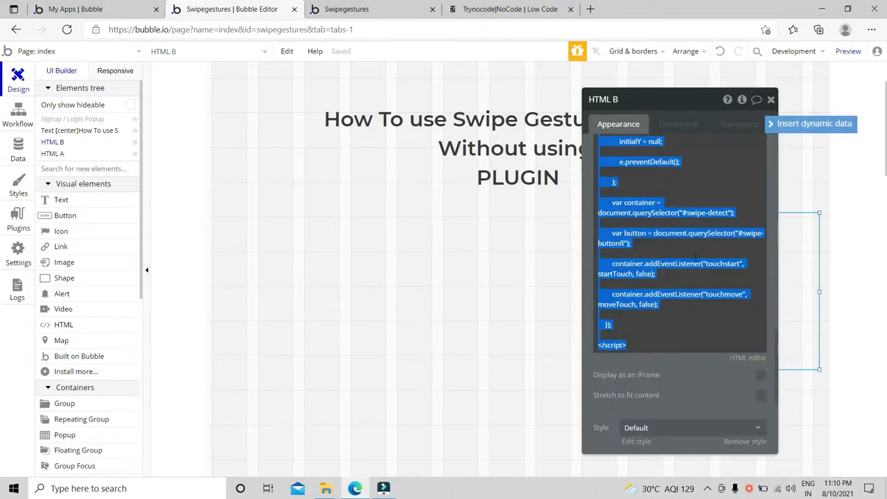
click(705, 241)
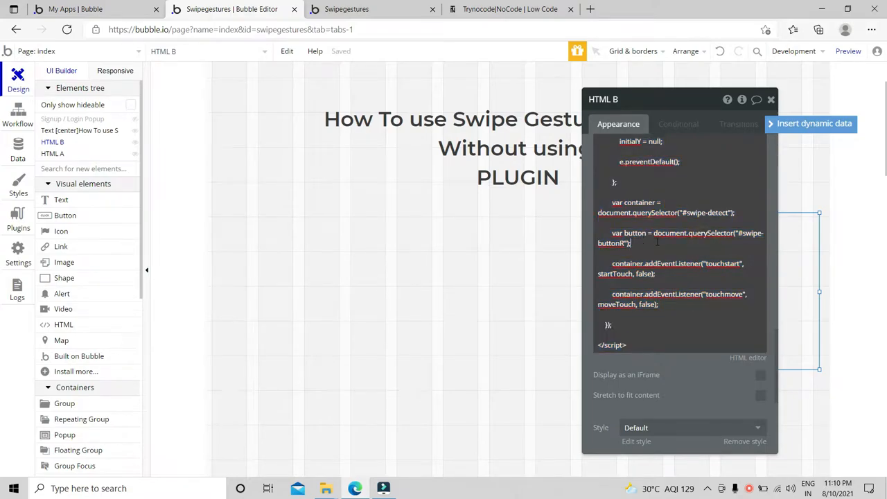
drag(624, 243, 609, 243)
click(689, 214)
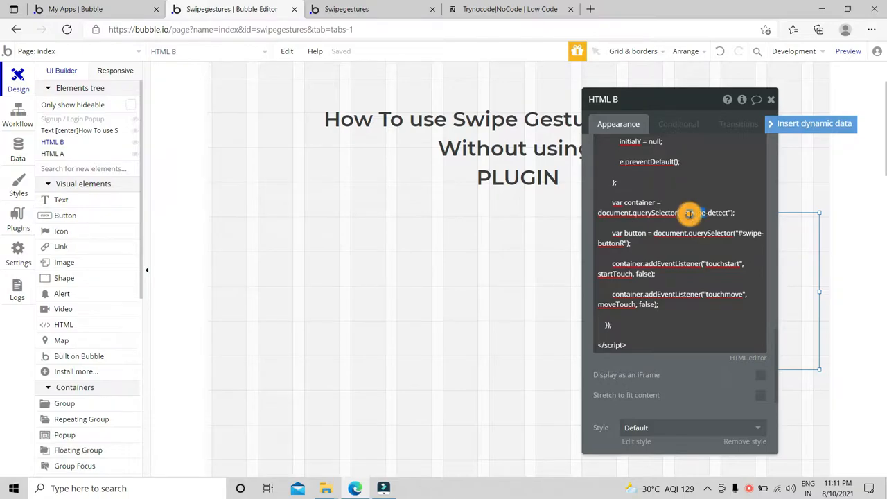
drag(686, 212, 728, 212)
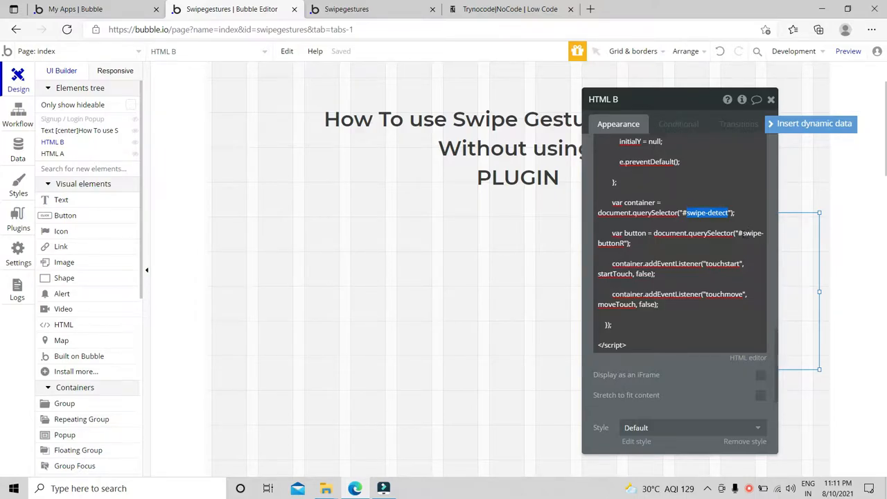
drag(743, 233, 769, 240)
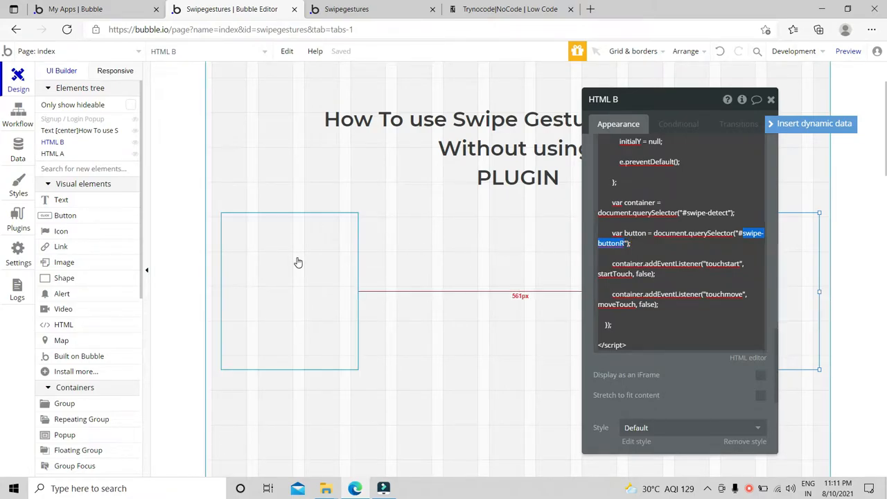
Examine the button ID used by the query selector in HTML A's script.
click(298, 262)
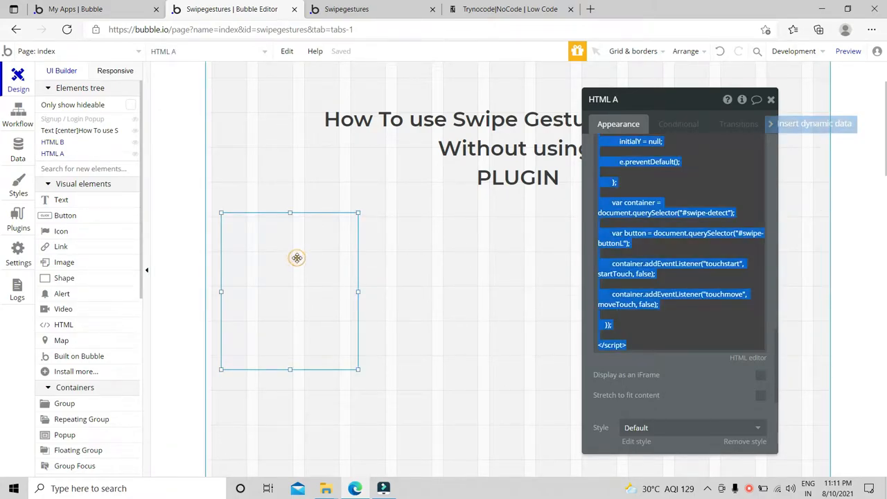
click(714, 279)
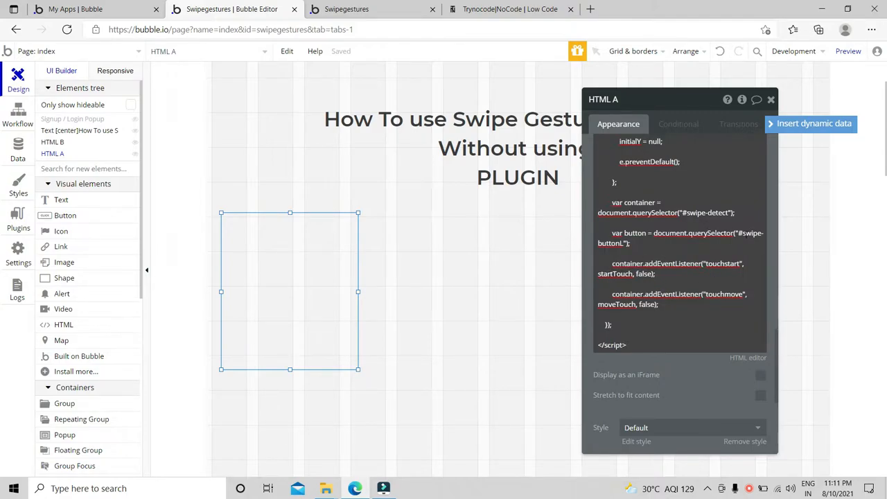
drag(744, 234, 625, 244)
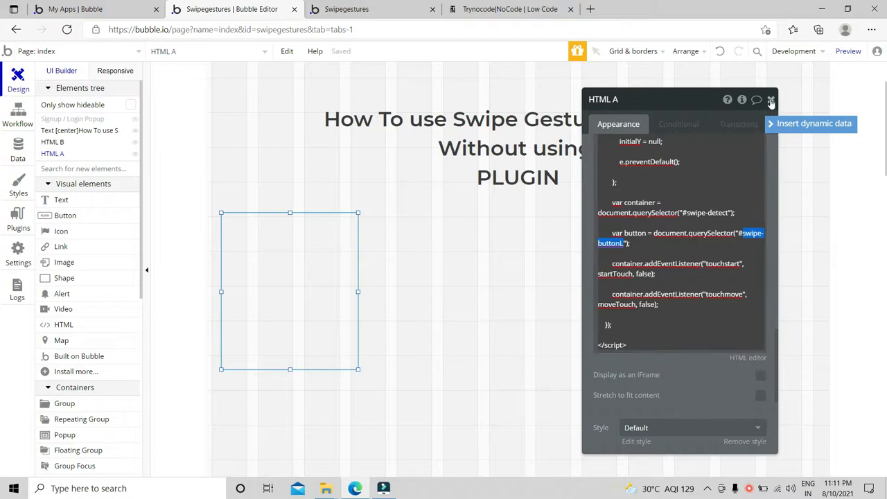
click(772, 101)
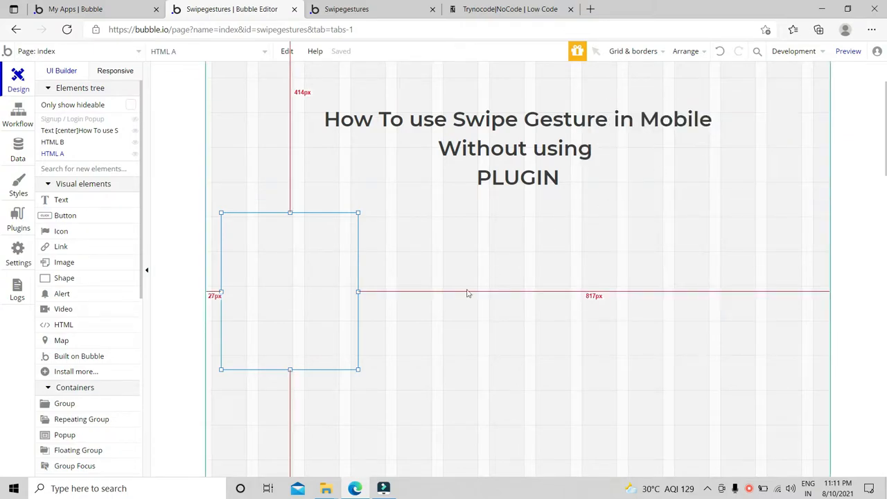
Draw an image element about 313 by 209 px below the heading and import the free autumn forest path picture into it.
click(107, 268)
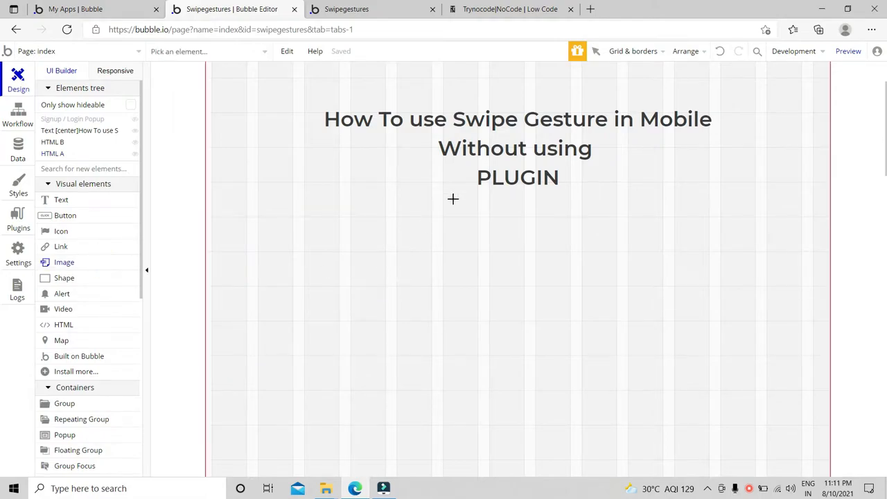
drag(429, 211, 608, 331)
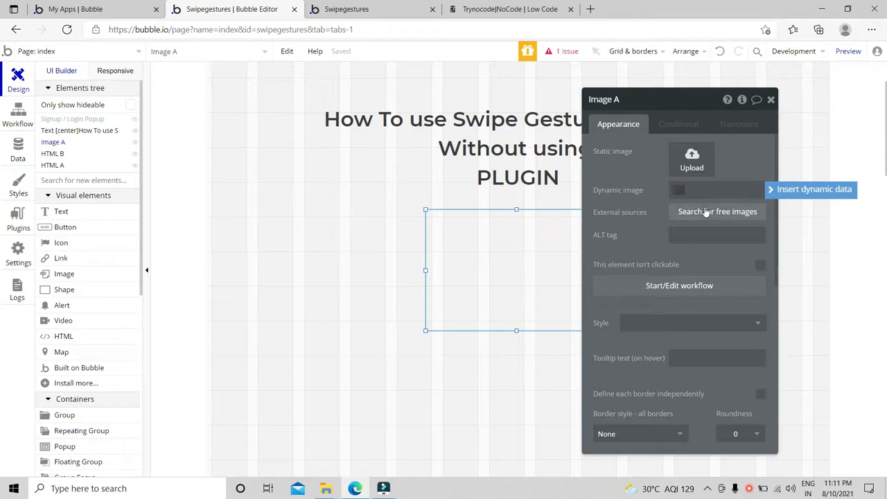
click(706, 212)
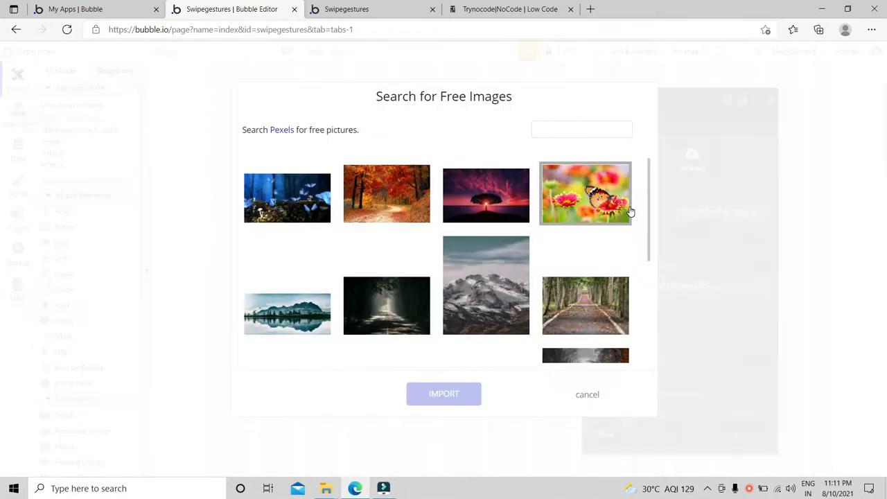
click(398, 204)
click(446, 395)
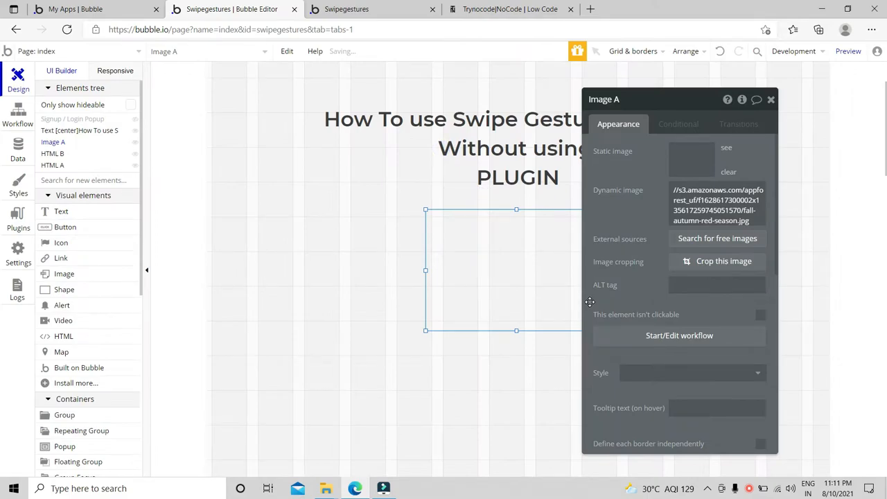
click(773, 101)
double_click(522, 262)
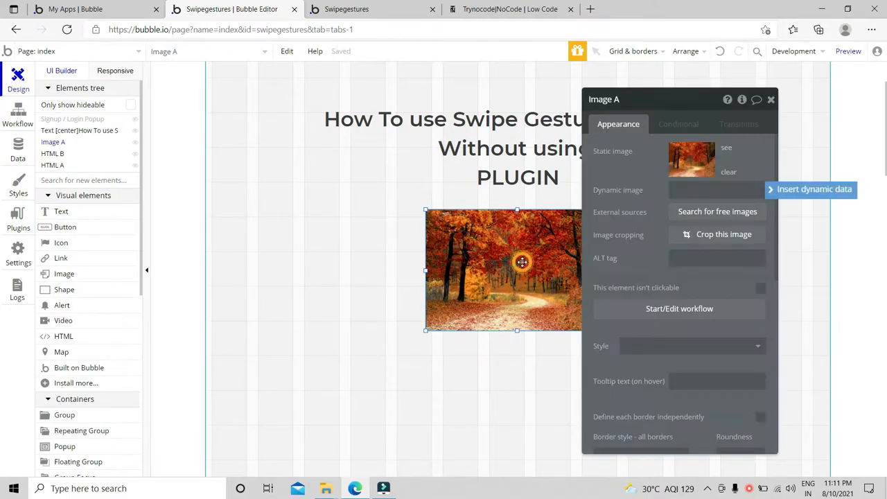
scroll(662, 326, down, 5)
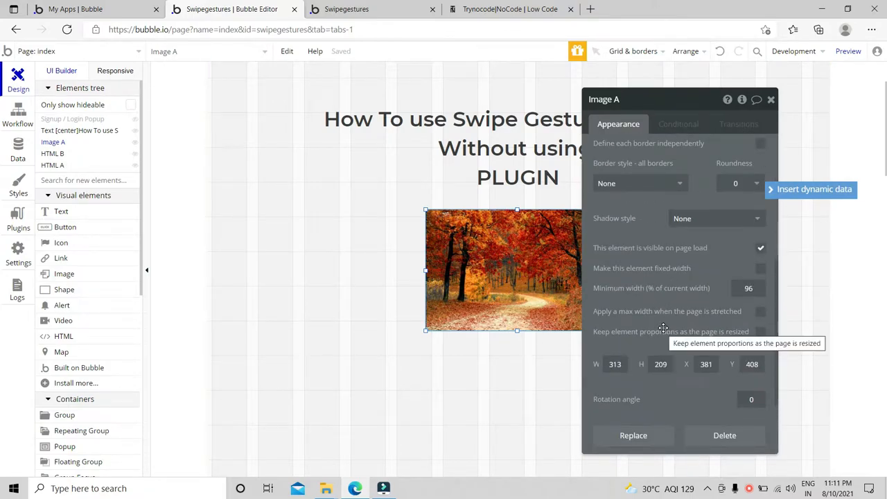
click(770, 101)
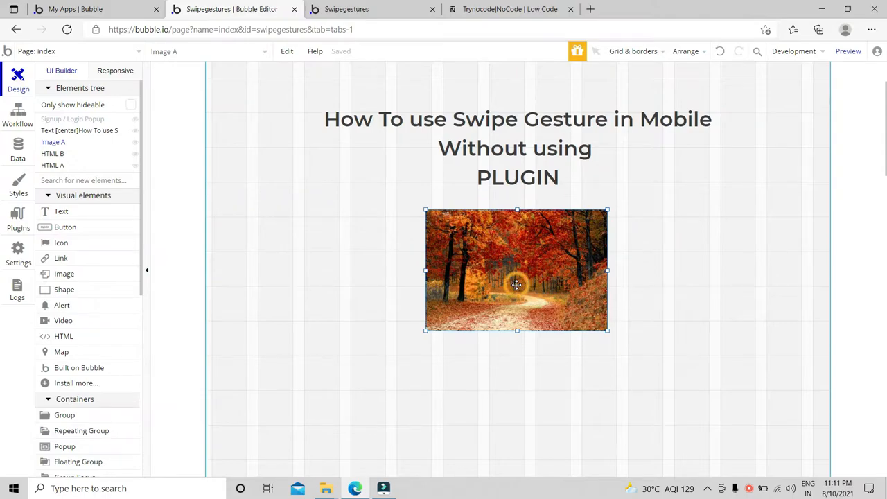
Duplicate the autumn image with the copy overlapping its right half, and import the free butterfly-on-flowers picture into the copy.
key(ctrl+v)
drag(520, 288, 598, 278)
double_click(599, 278)
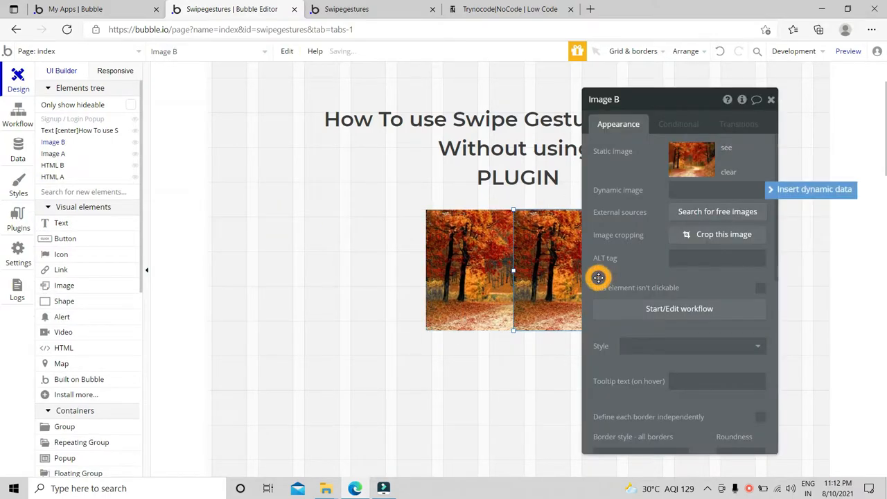
click(694, 201)
click(707, 238)
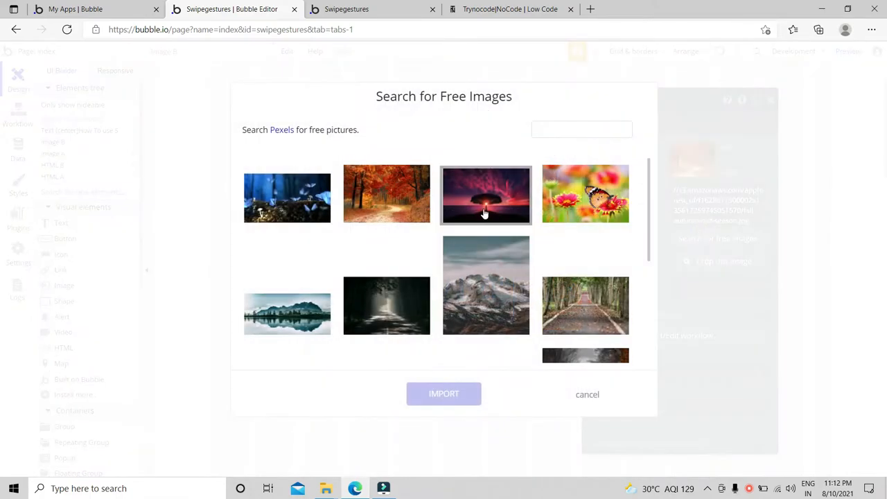
click(567, 197)
click(466, 394)
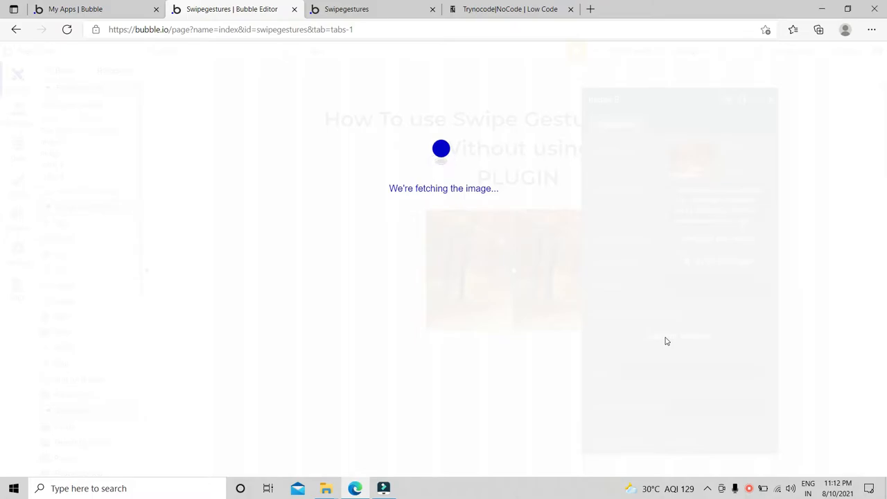
Make the butterfly image not visible on page load.
scroll(666, 341, down, 2)
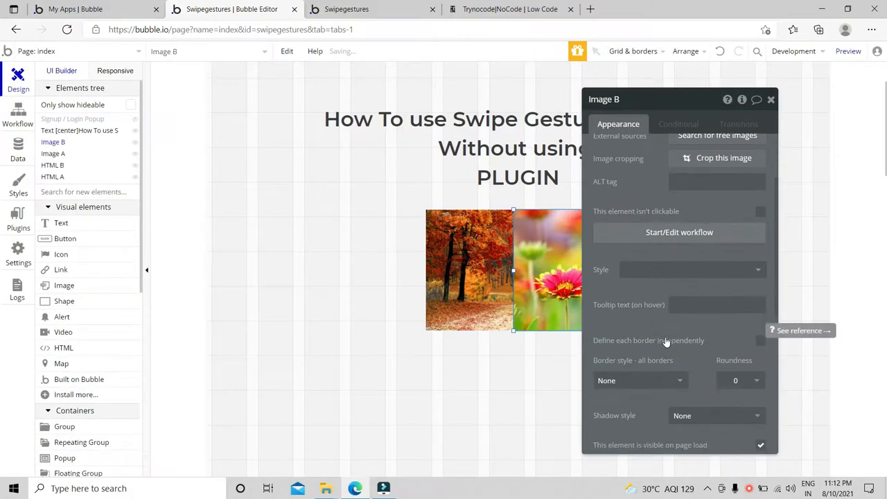
scroll(665, 342, down, 3)
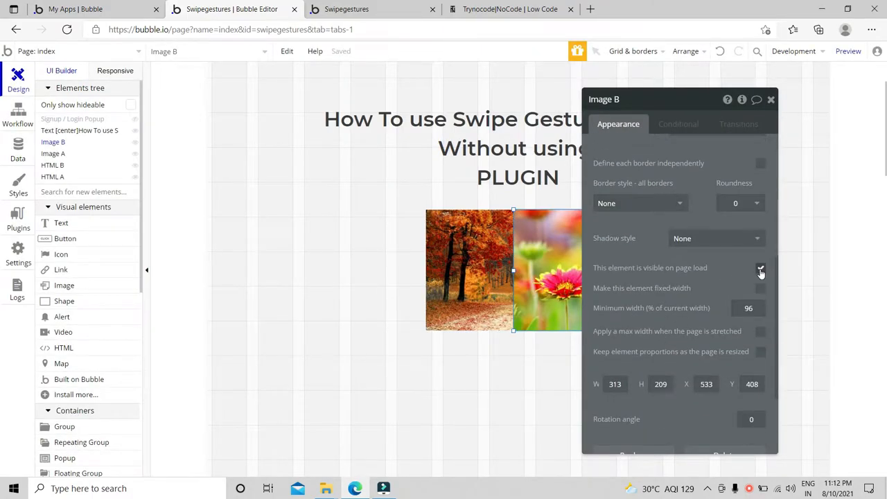
click(761, 269)
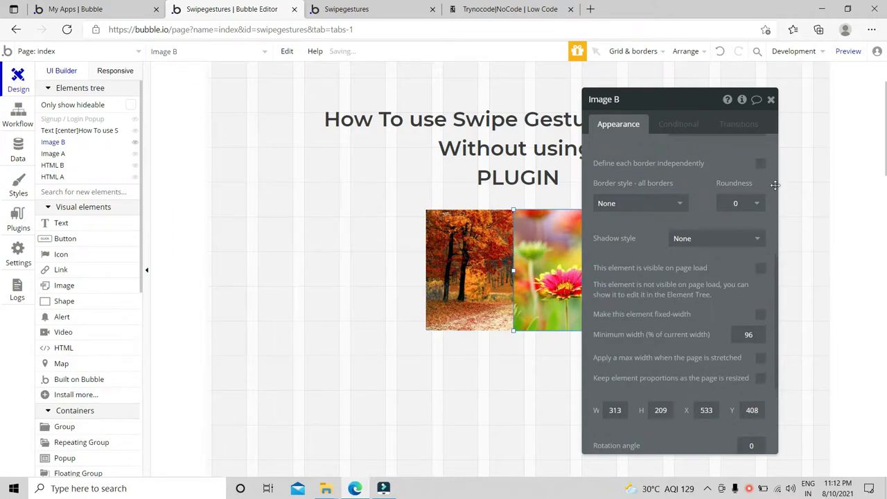
click(773, 100)
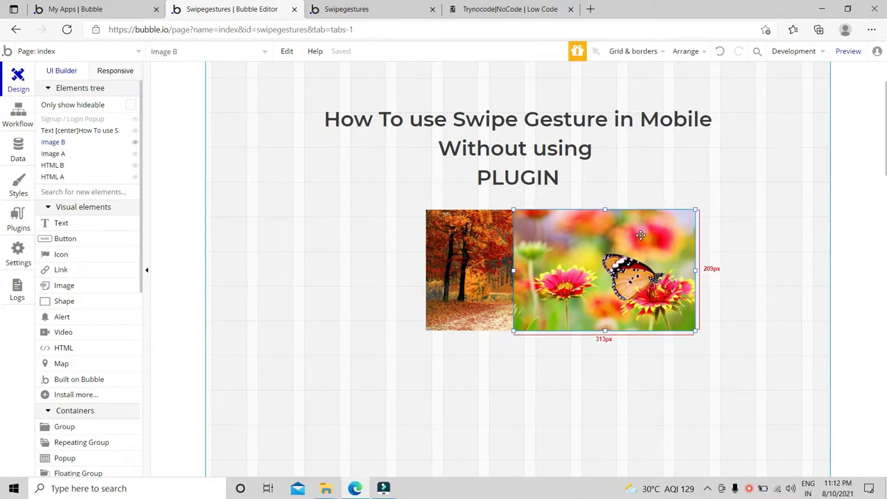
Group the autumn forest image and the butterfly image together in one group.
shift+click(488, 236)
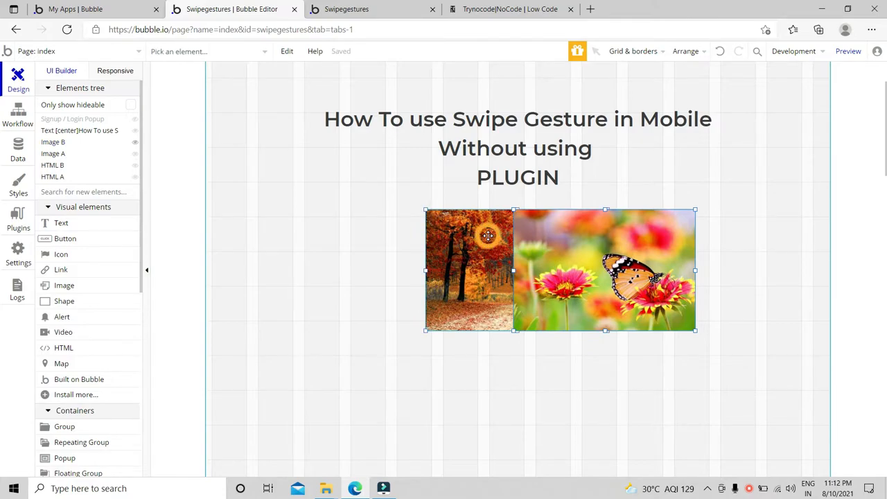
right_click(488, 235)
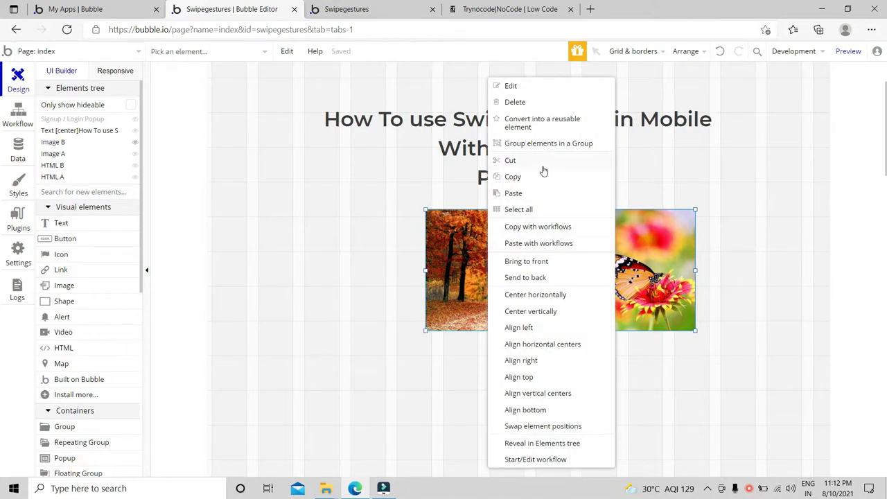
click(544, 143)
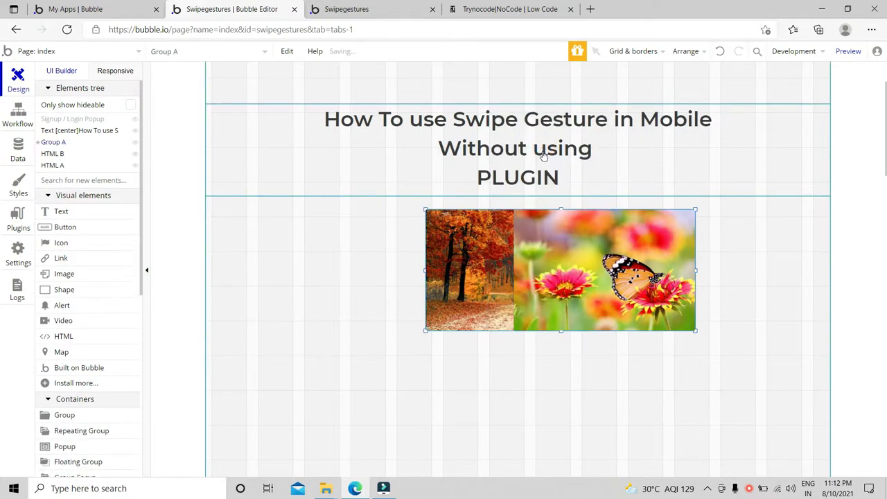
Center the butterfly image and the autumn forest image horizontally inside their group so they stack exactly.
click(544, 239)
right_click(545, 239)
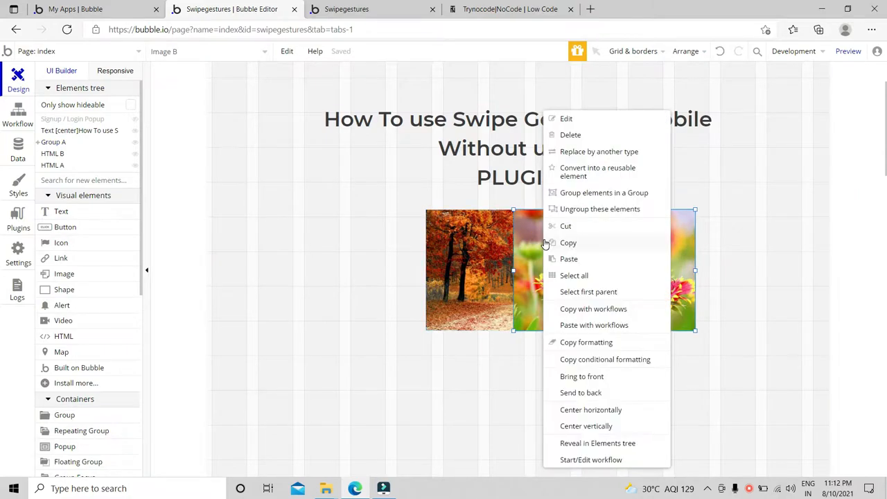
click(595, 413)
click(463, 288)
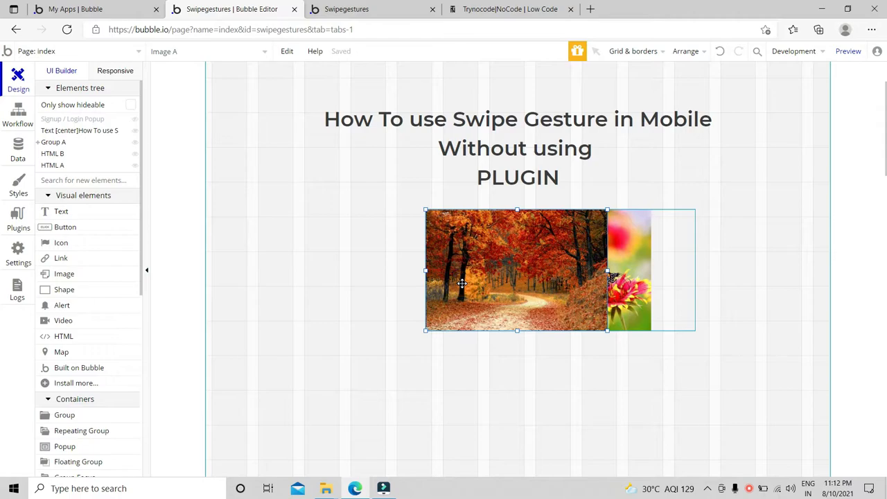
right_click(462, 284)
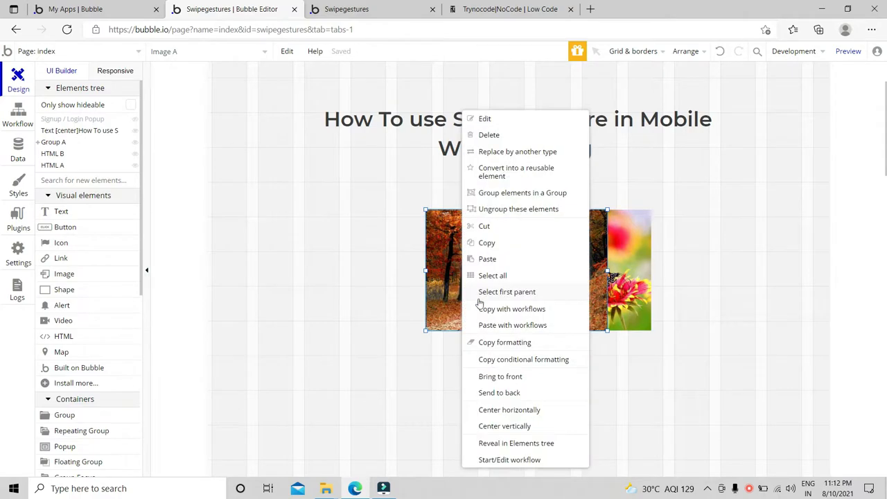
click(504, 411)
click(508, 243)
click(456, 251)
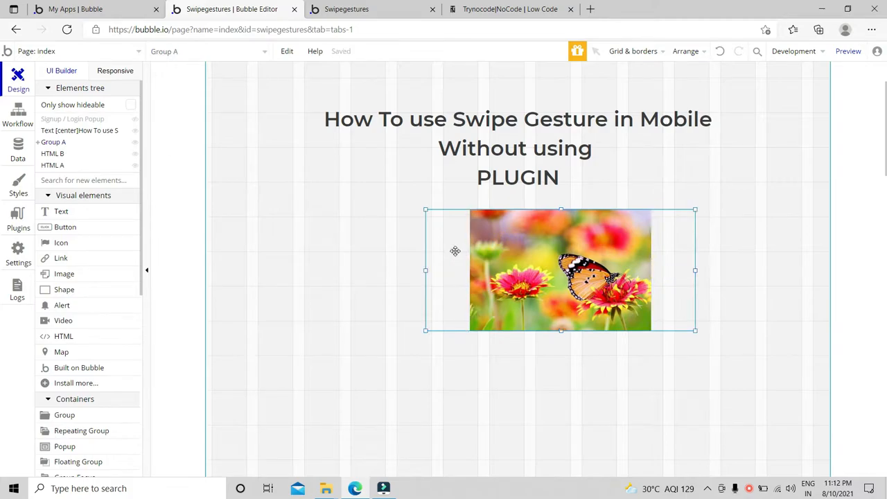
Check the two stacked images inside Group A one by one and view Image A's properties.
click(39, 143)
click(54, 154)
mouse_move(132, 168)
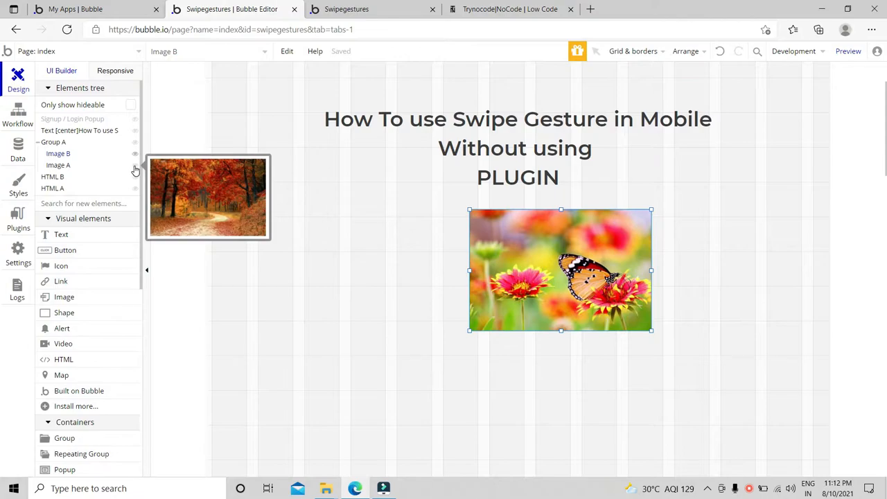
click(93, 168)
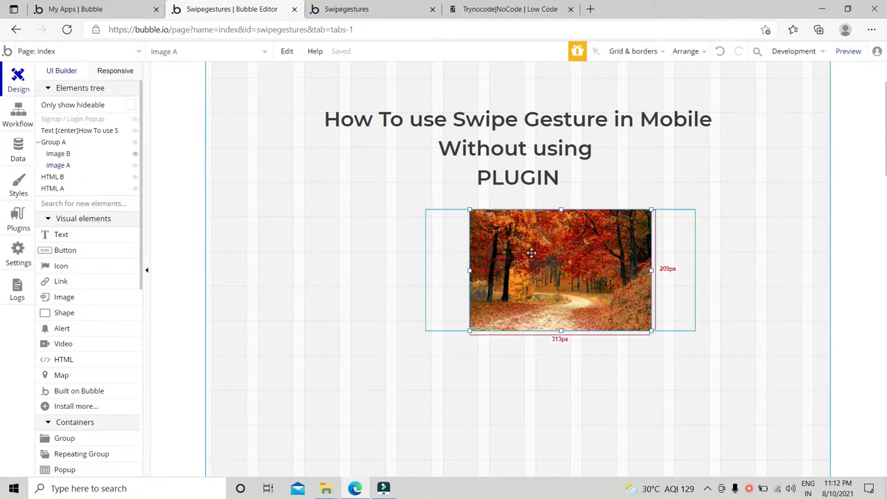
double_click(531, 253)
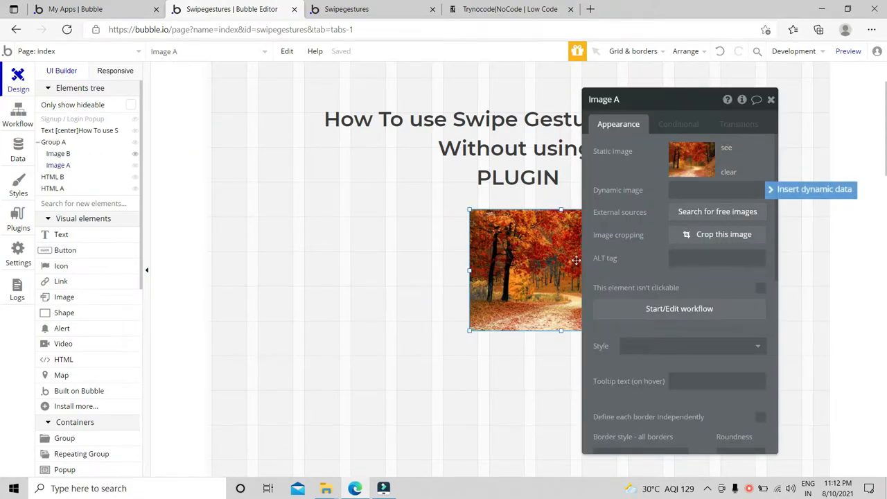
click(771, 99)
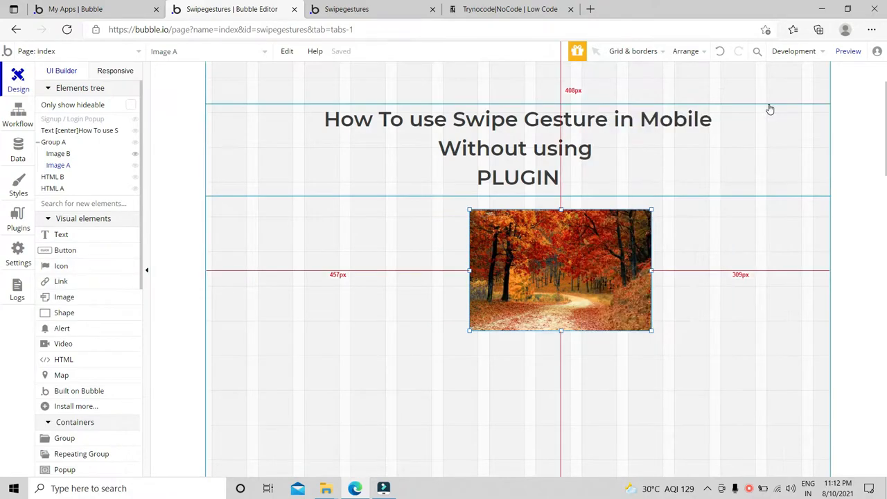
Copy the container ID swipe-detect from the query selector near the end of HTML B's script.
double_click(758, 277)
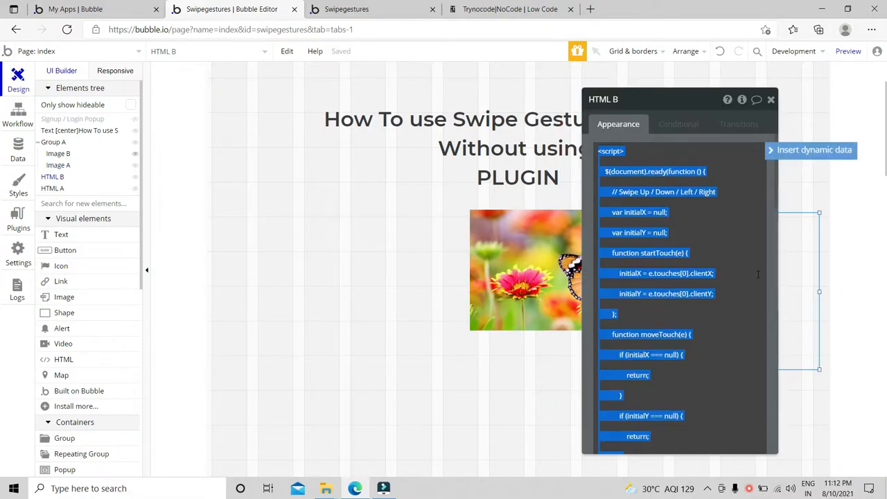
click(734, 304)
scroll(733, 304, down, 7)
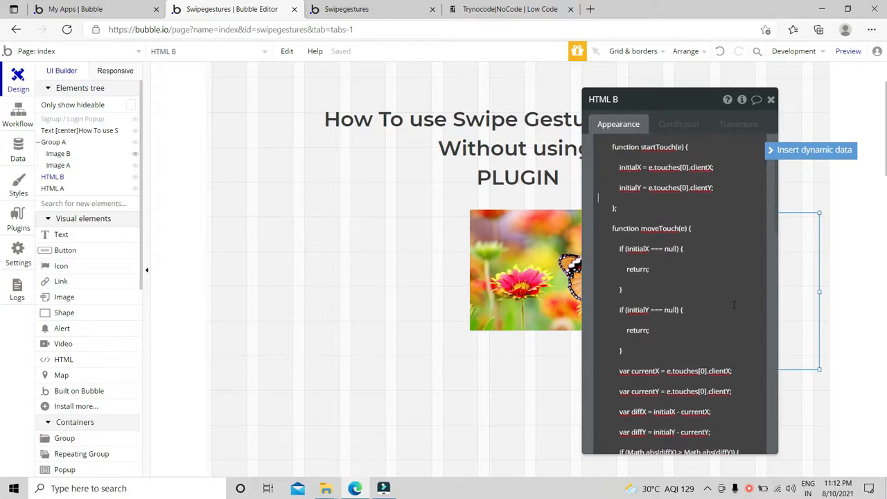
scroll(734, 303, down, 6)
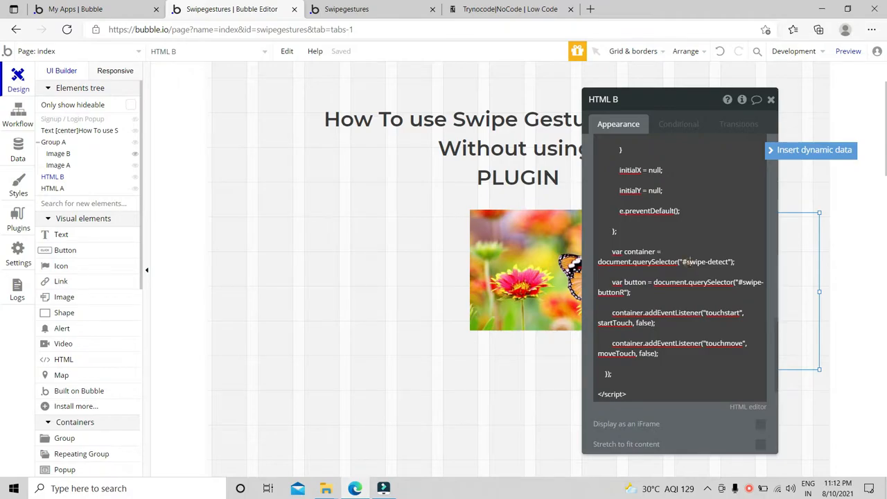
drag(685, 262, 722, 267)
click(727, 263)
drag(727, 262, 683, 262)
key(ctrl+c)
Set the ID attribute of the group holding the two images to swipe-detect.
click(454, 265)
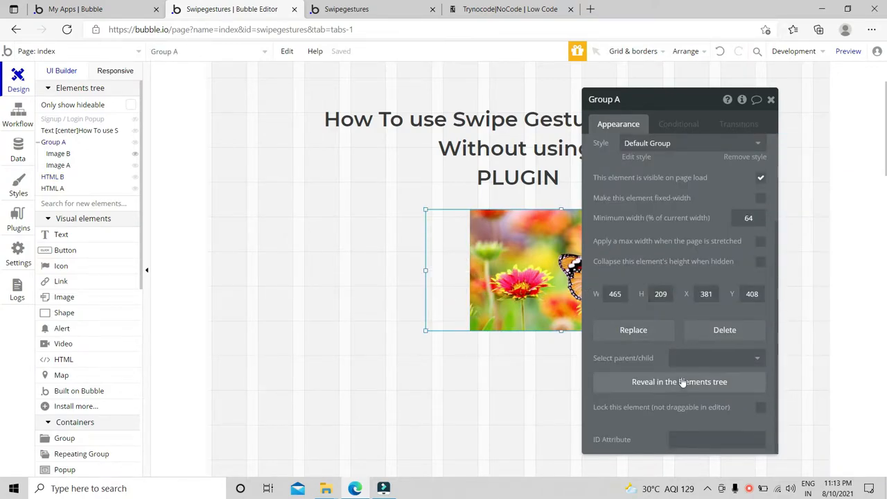
click(683, 435)
click(683, 439)
key(ctrl+v)
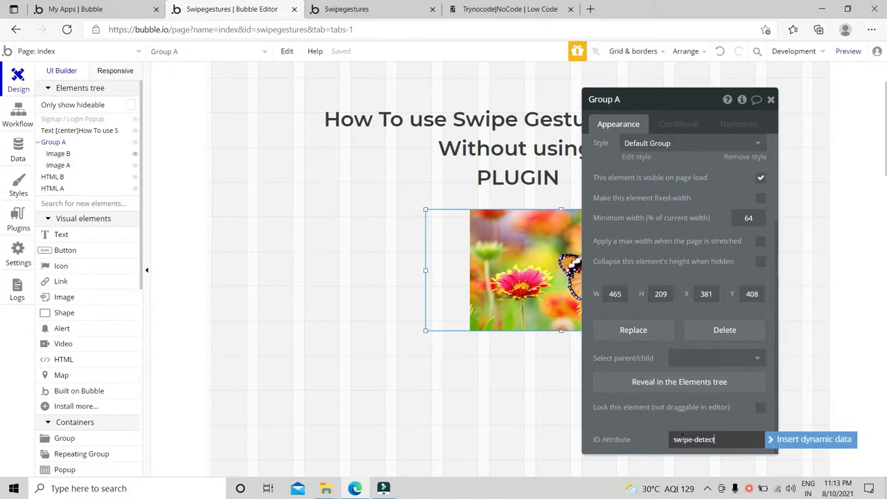
click(637, 420)
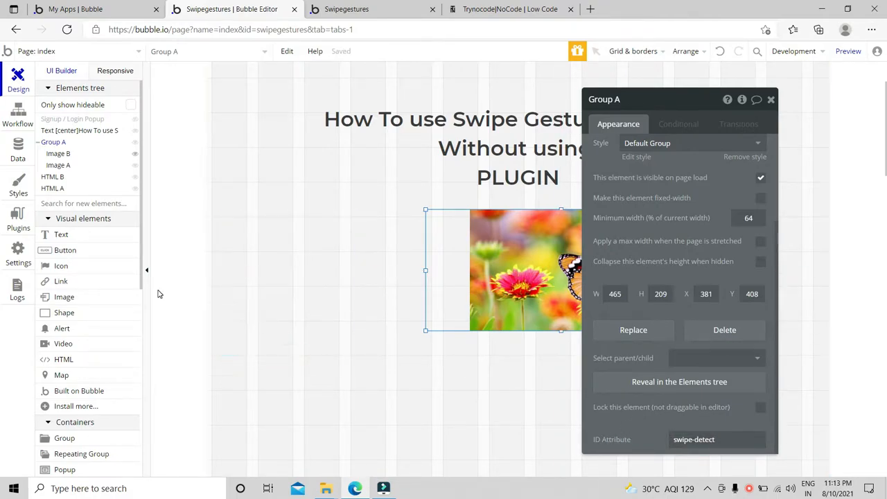
Check the general app setting that exposes the option to add an ID attribute to HTML elements.
click(18, 257)
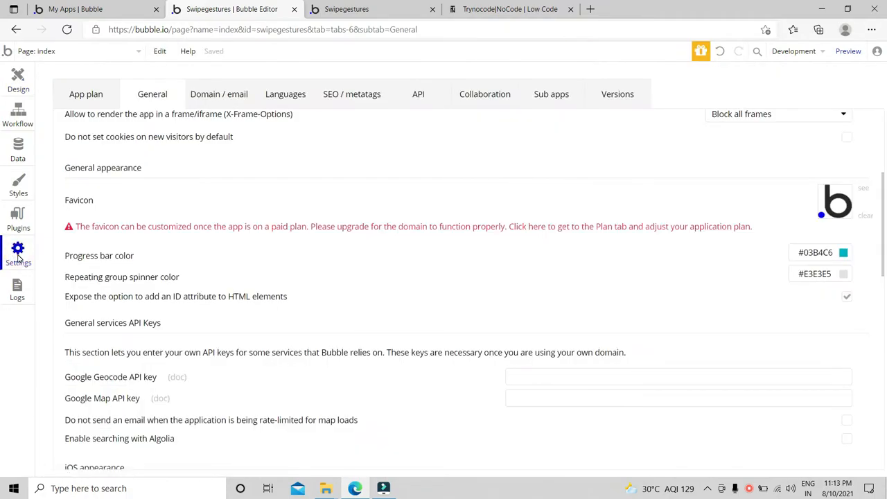
click(145, 98)
scroll(253, 229, down, 1)
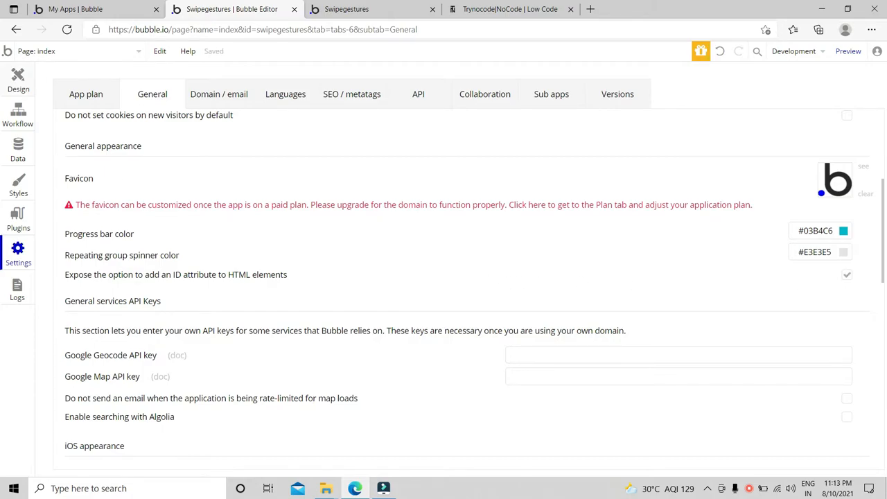
click(11, 80)
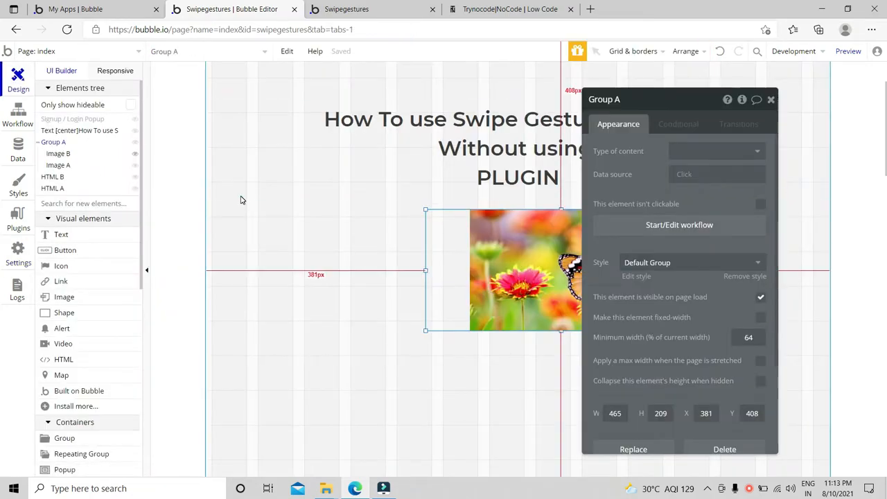
Review the image group's ID attribute in its properties.
click(461, 261)
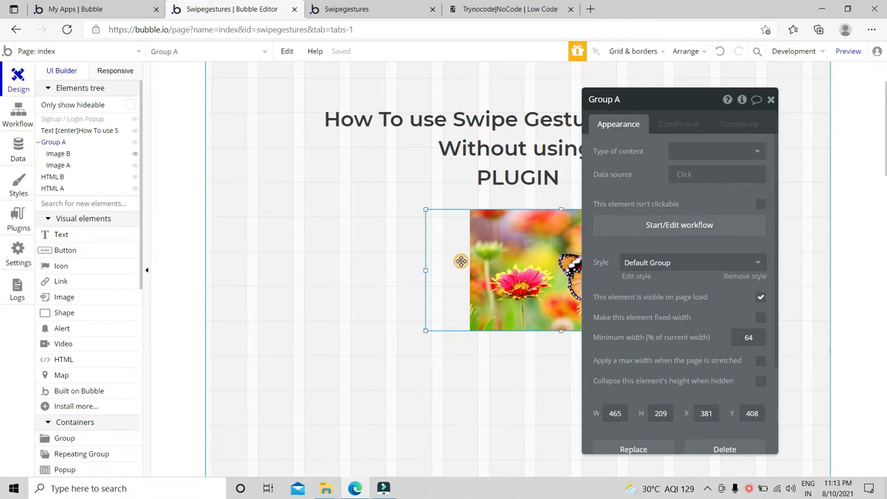
click(461, 261)
scroll(677, 326, down, 2)
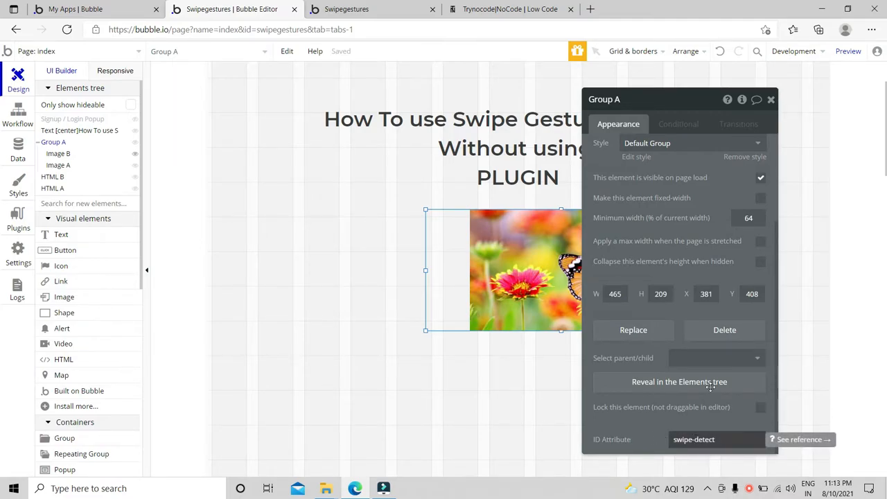
click(771, 101)
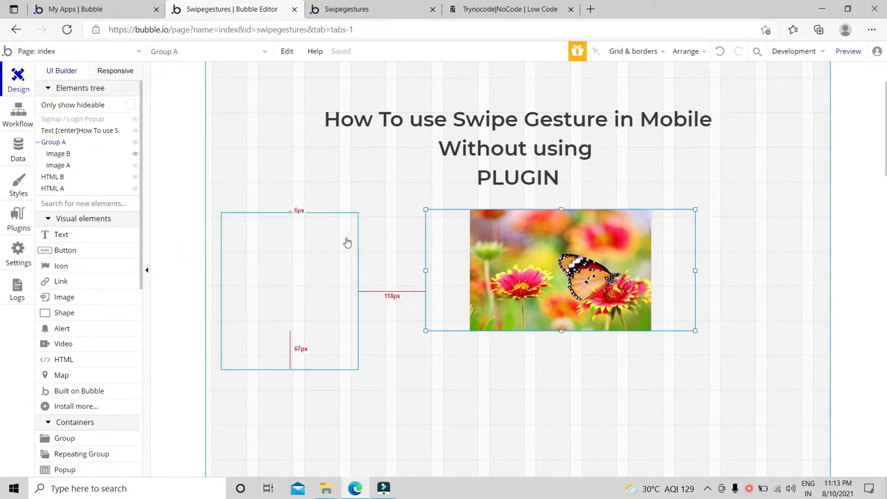
Find the Button element and draw one about 140 by 49 px just below HTML A.
click(312, 254)
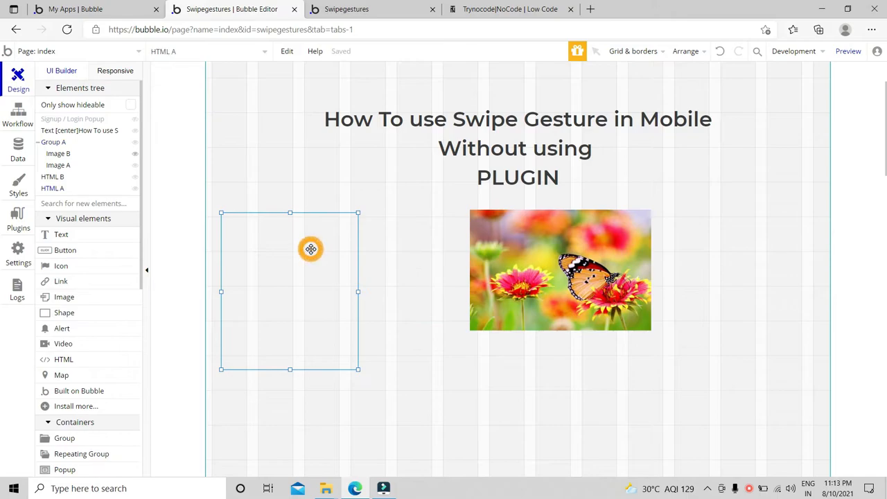
click(79, 204)
text(button)
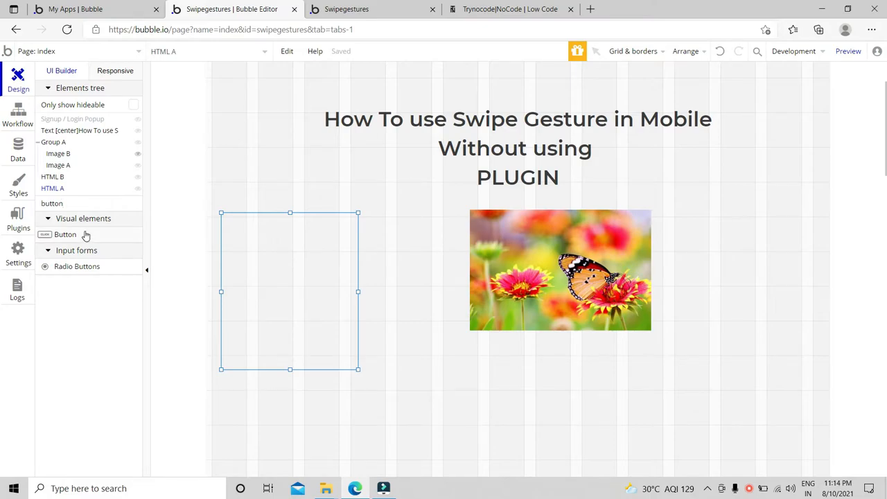
click(83, 234)
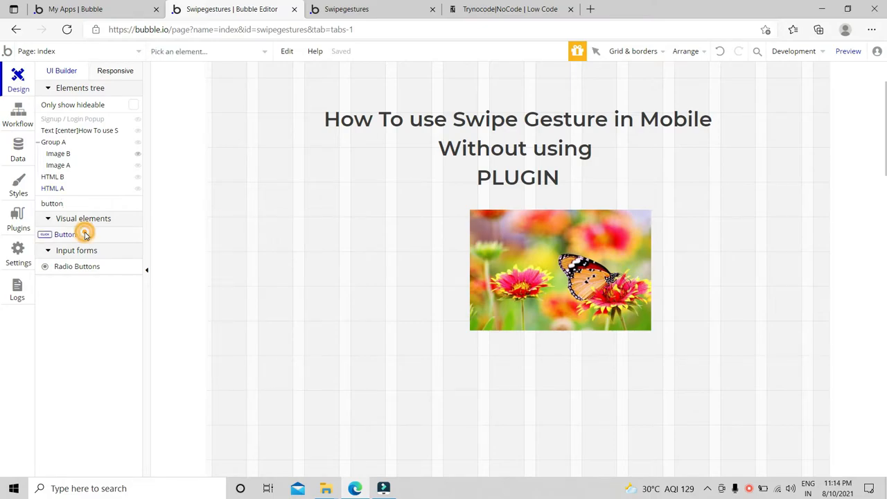
drag(259, 386, 341, 414)
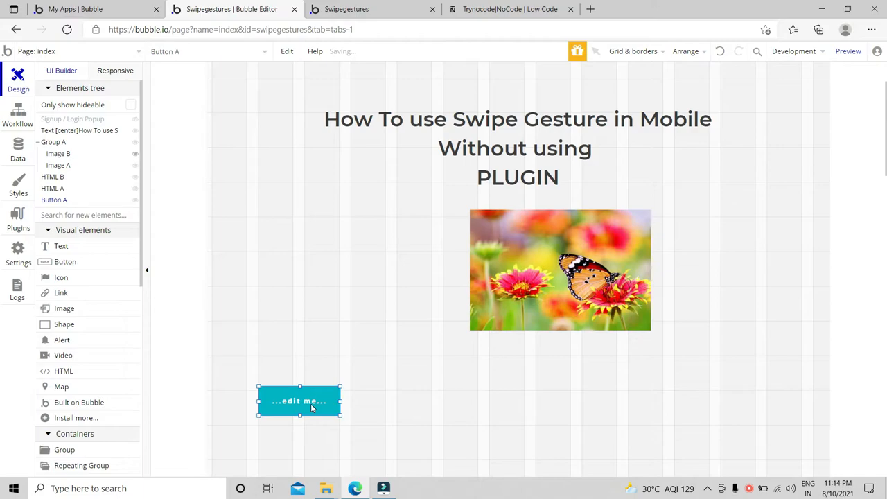
Duplicate the button and place the copy at the same height near the page's right edge, at X 885.
key(ctrl+c)
key(ctrl+v)
drag(303, 407, 758, 401)
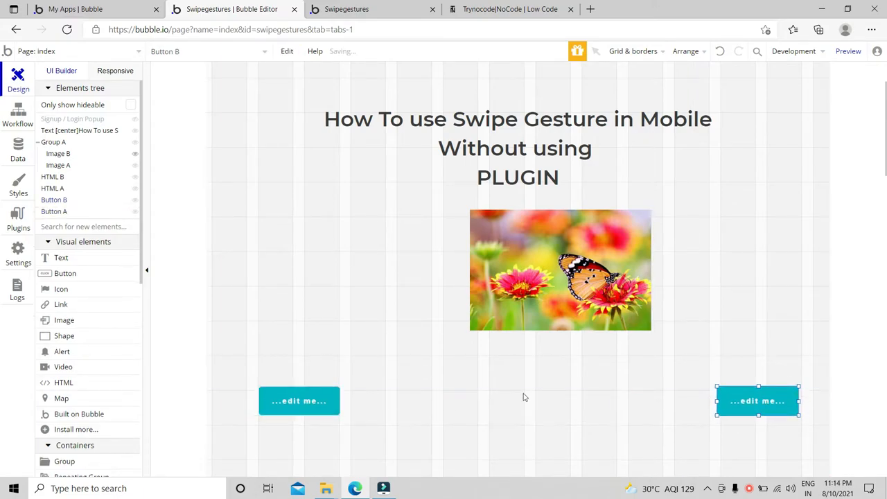
Change the text of the button below HTML A to "left".
double_click(323, 404)
click(693, 154)
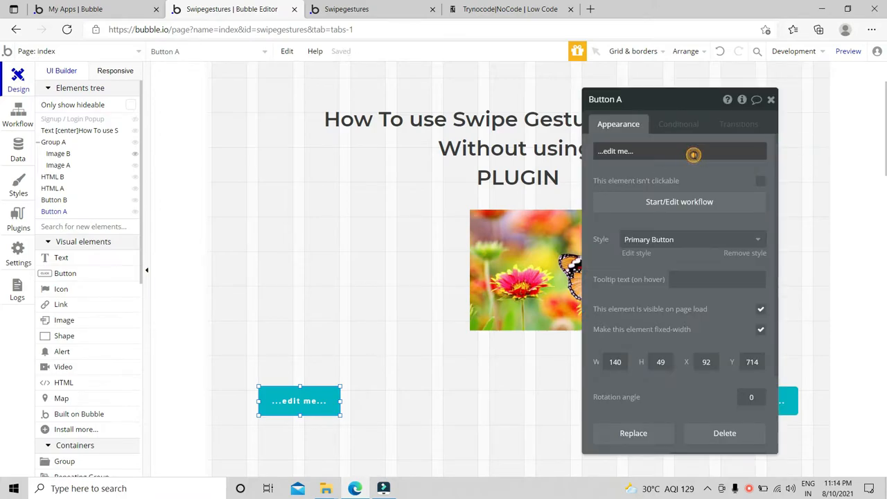
triple_click(693, 154)
key(BackSpace)
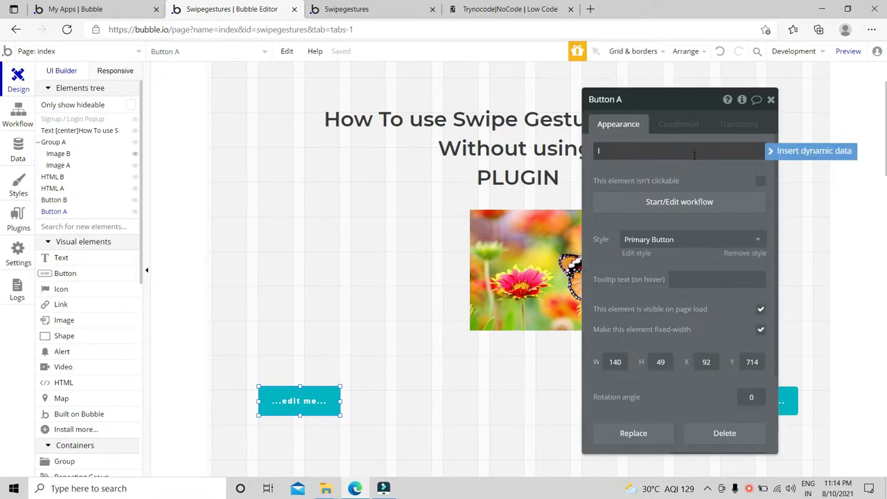
text(left)
click(718, 172)
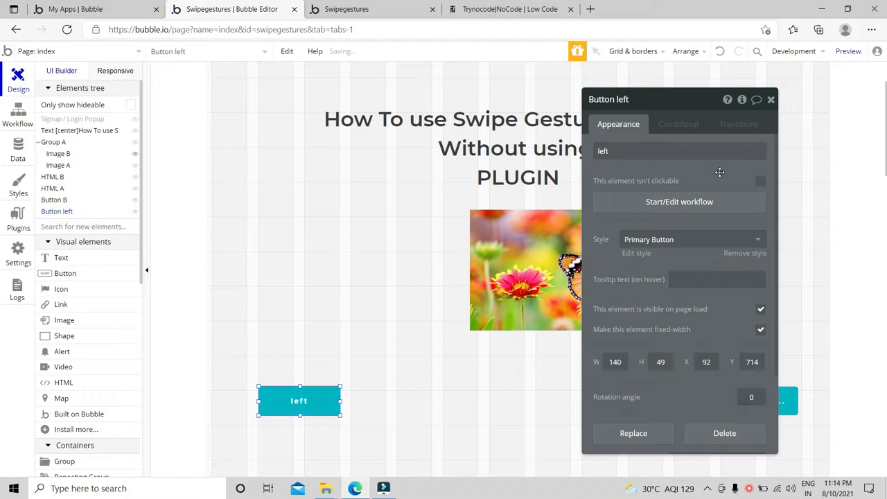
click(771, 99)
Change the text of the duplicated button near the page's right edge to "right".
double_click(757, 400)
click(650, 156)
triple_click(650, 156)
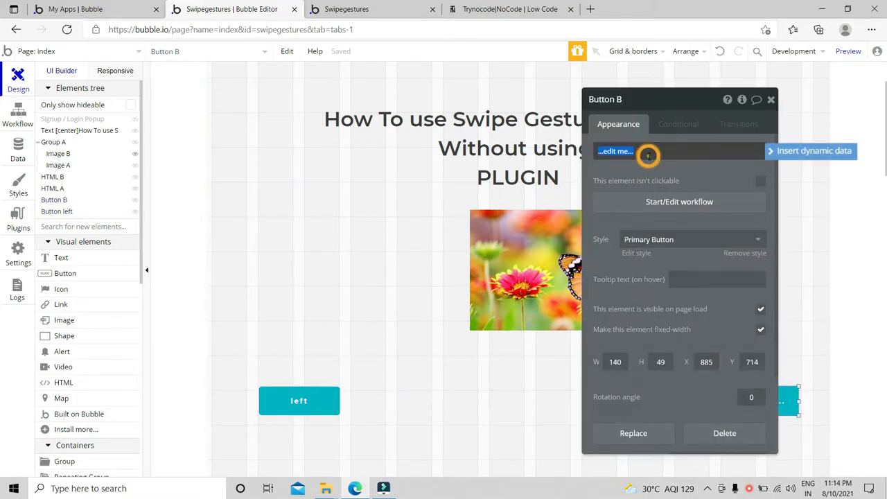
text(right)
click(771, 99)
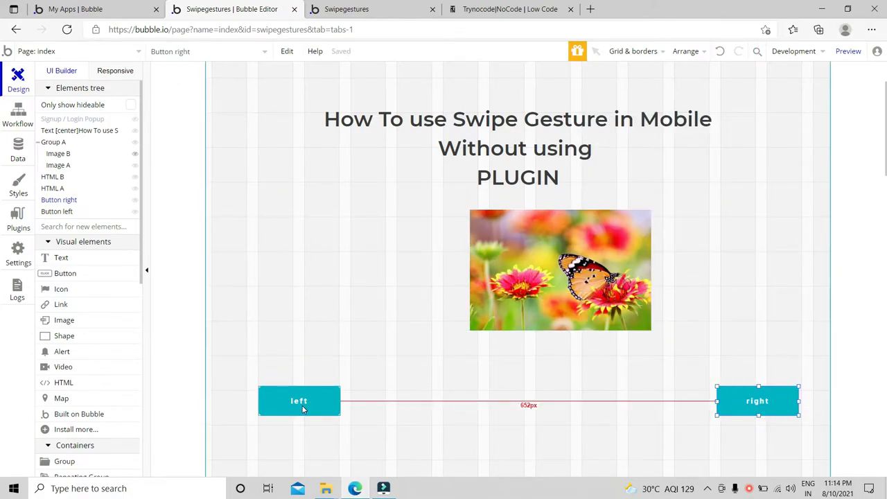
Copy the ID swipe-buttonL from the button's querySelector line in the HTML A script.
double_click(306, 333)
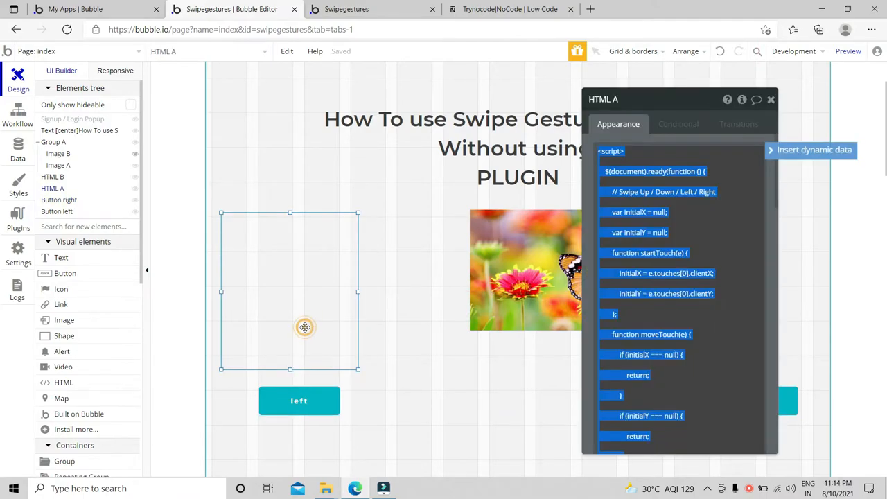
scroll(649, 355, down, 10)
scroll(649, 354, down, 10)
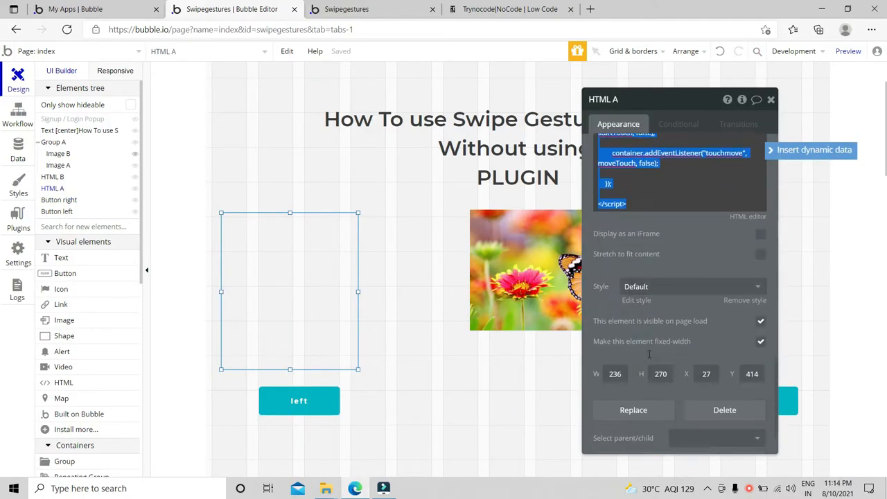
scroll(651, 354, up, 5)
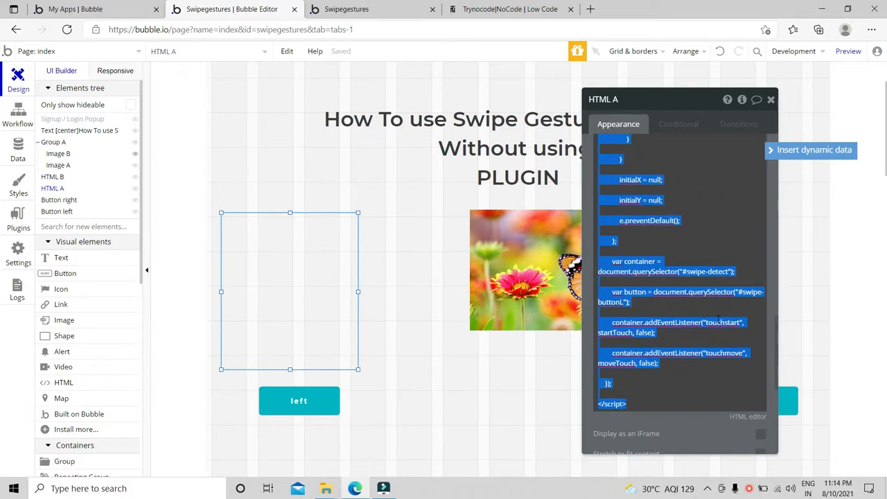
click(718, 322)
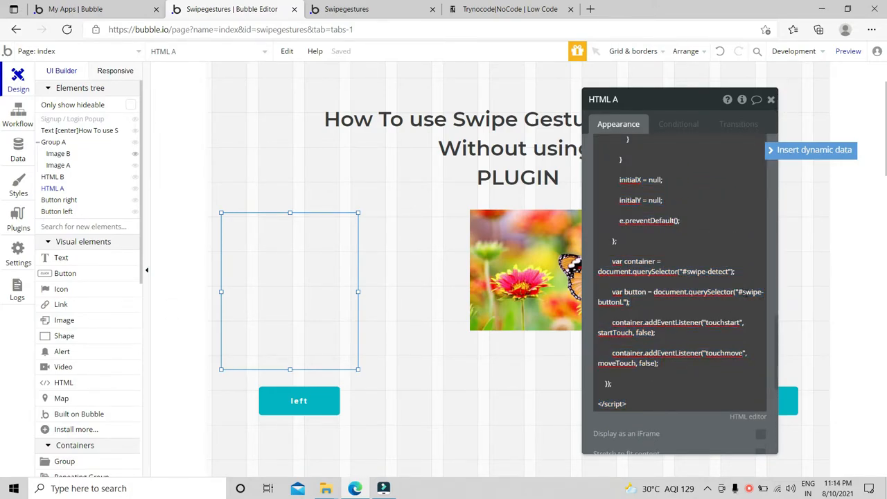
drag(740, 291, 627, 303)
Set the ID attribute of the "left" button to swipe-buttonL and close its properties.
click(319, 402)
scroll(662, 320, down, 2)
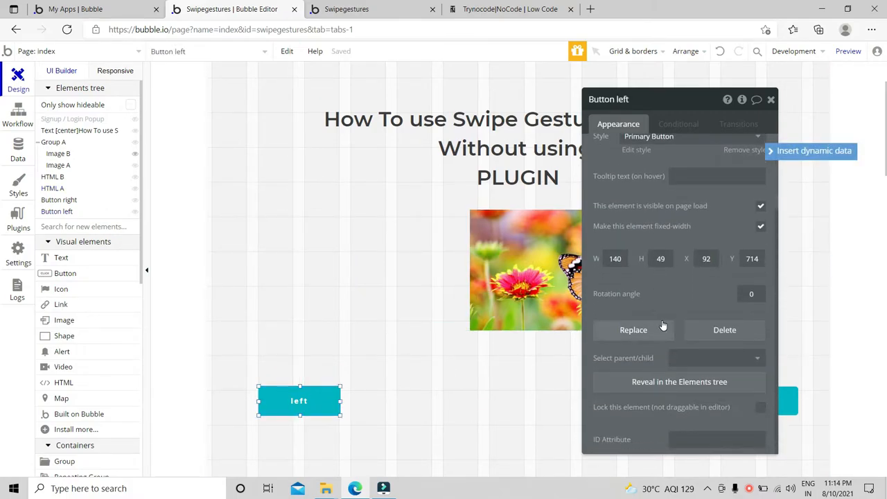
click(693, 440)
key(ctrl+v)
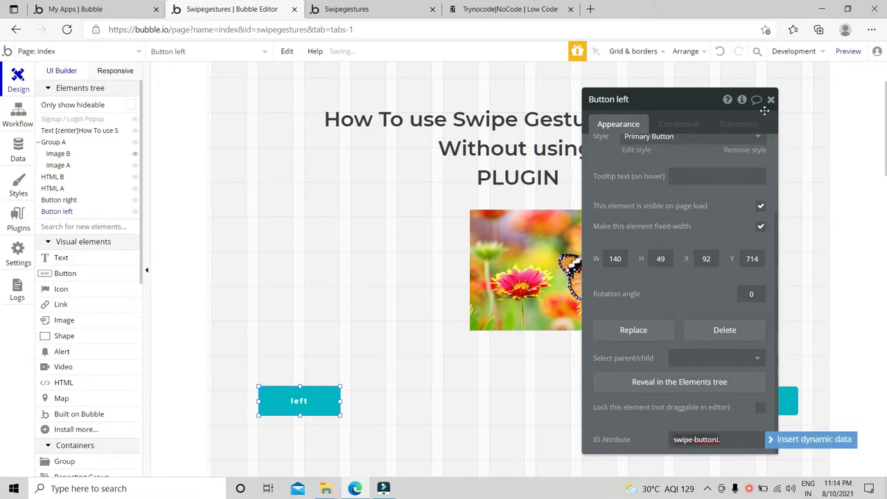
click(771, 99)
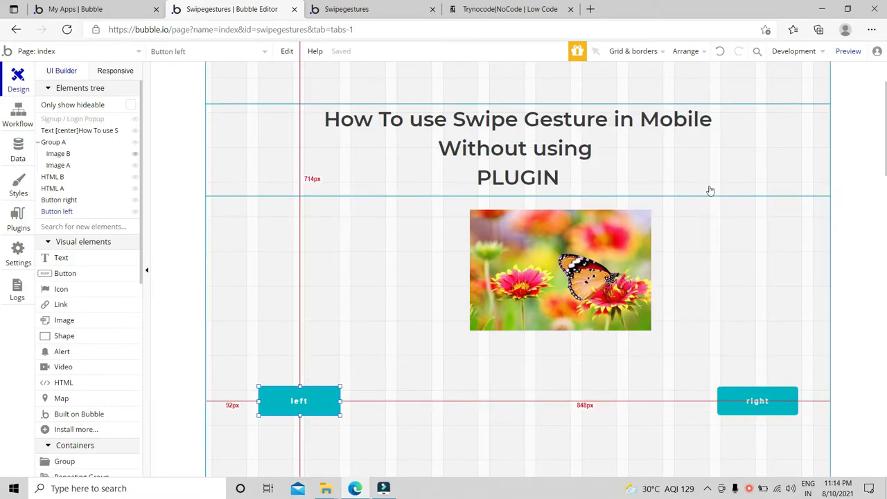
Copy the ID swipe-buttonR from the button's querySelector line in the HTML B script.
double_click(775, 258)
scroll(685, 299, down, 10)
scroll(684, 300, up, 3)
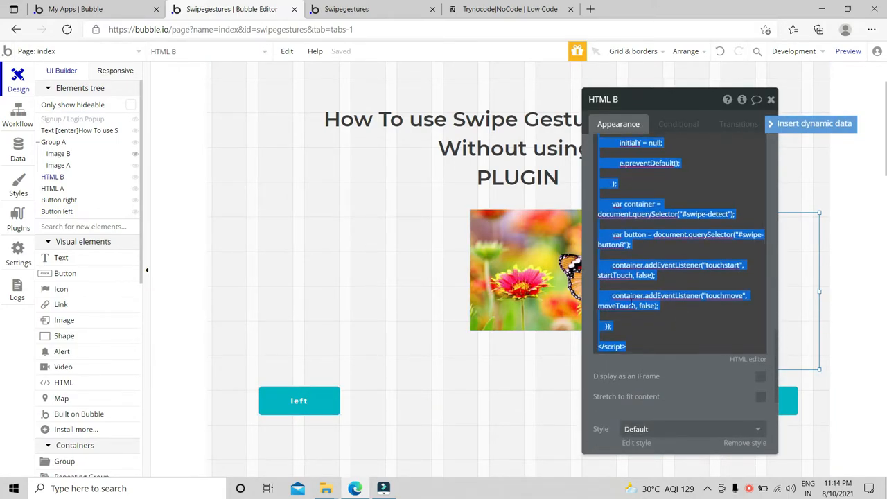
click(740, 234)
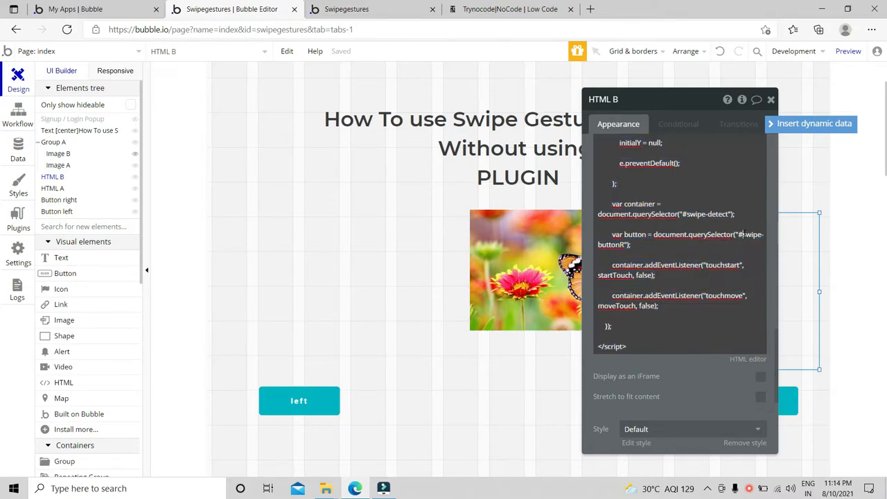
drag(753, 236, 613, 245)
click(771, 99)
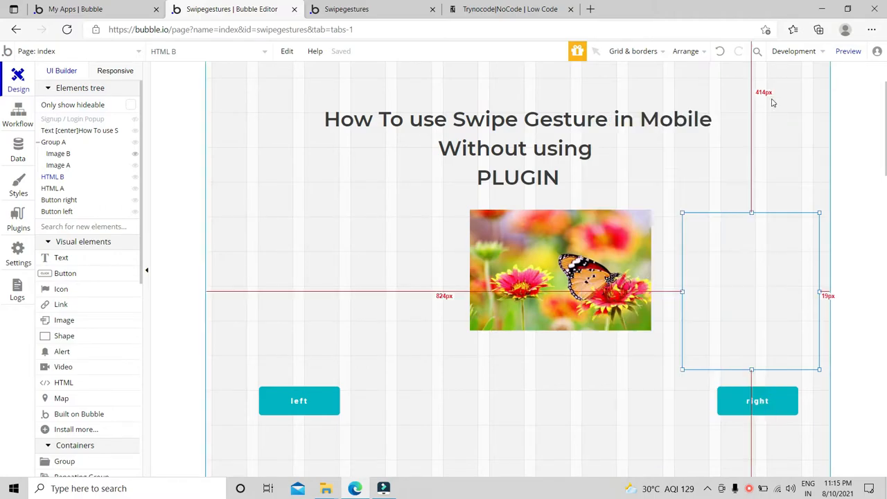
Set the ID attribute of the "right" button to swipe-buttonR and close its properties.
click(738, 397)
double_click(738, 397)
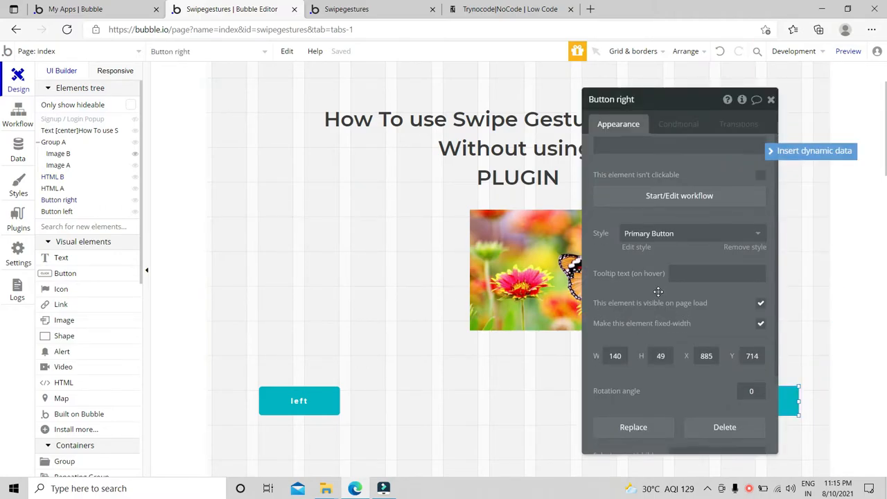
scroll(658, 297, down, 3)
click(681, 439)
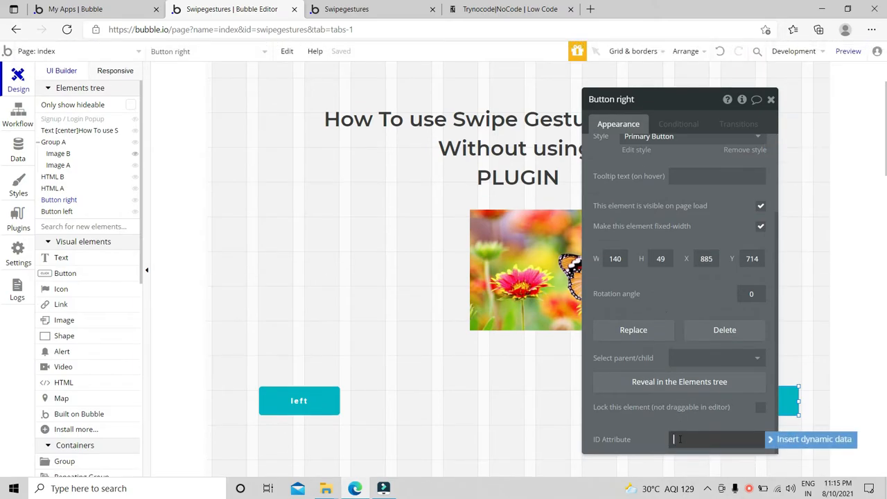
text(swipe-buttonR)
click(665, 426)
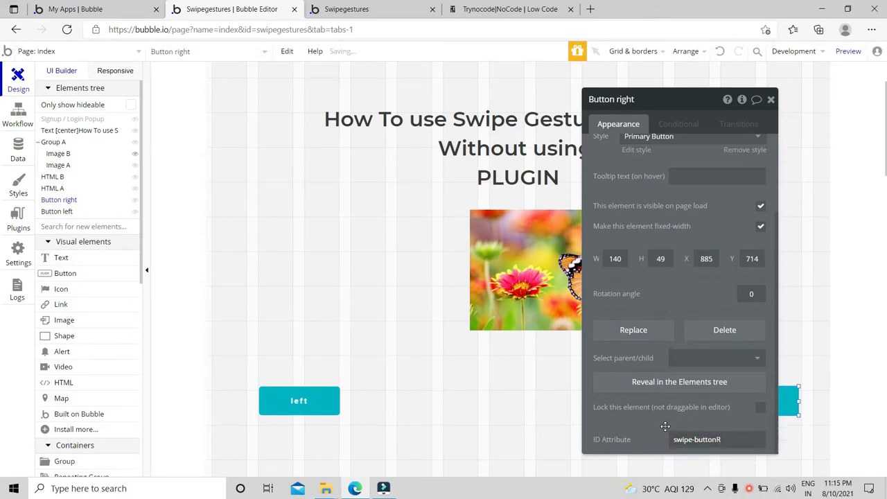
click(771, 100)
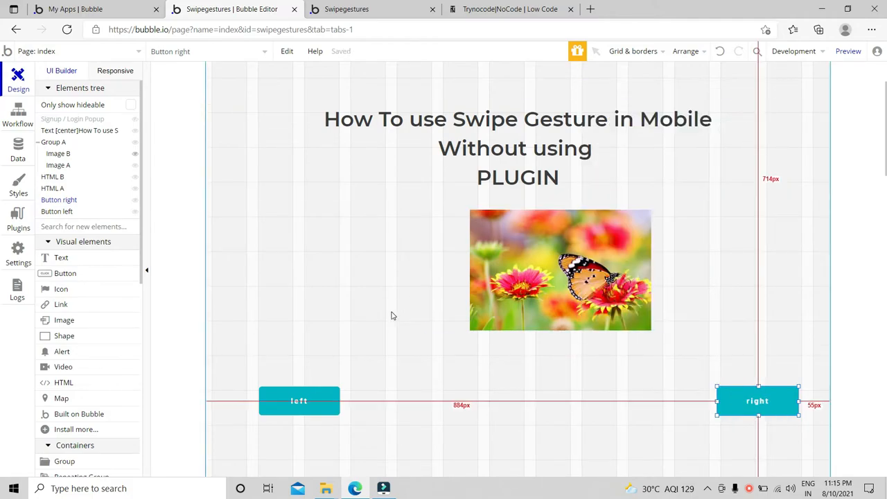
Create a workflow for the "left" button being clicked, with a first action that hides Image B.
double_click(304, 401)
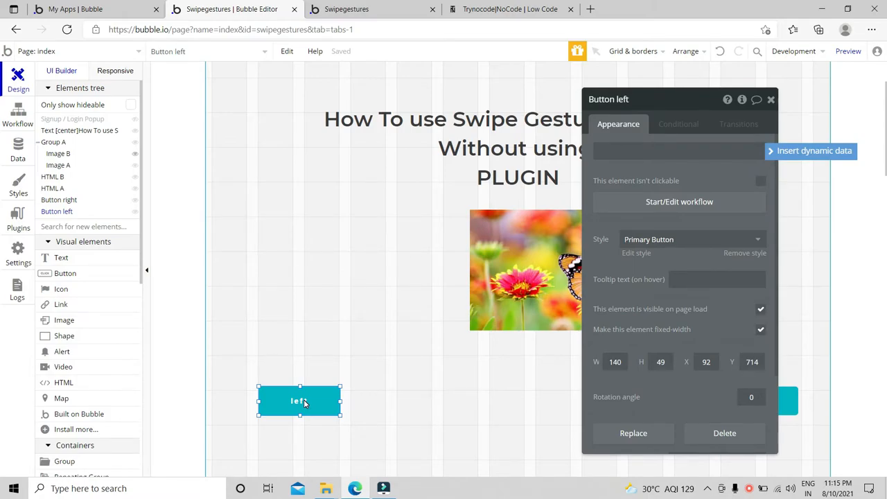
click(697, 202)
click(139, 207)
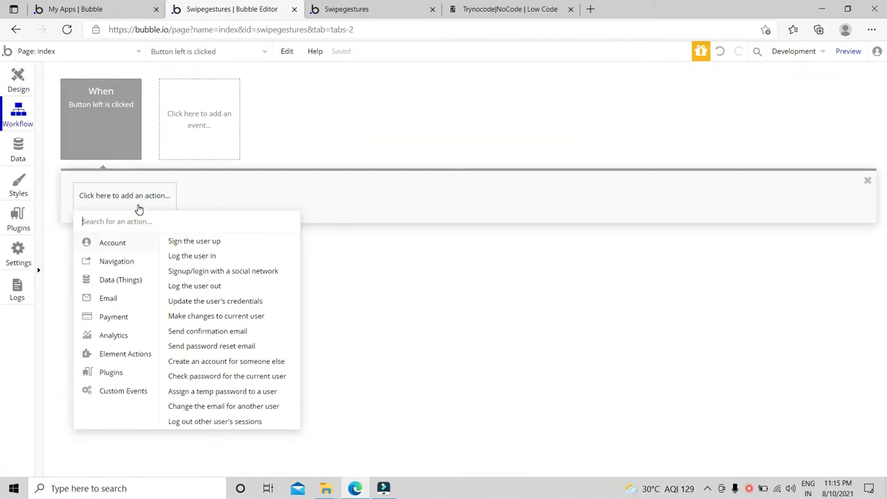
text(hide)
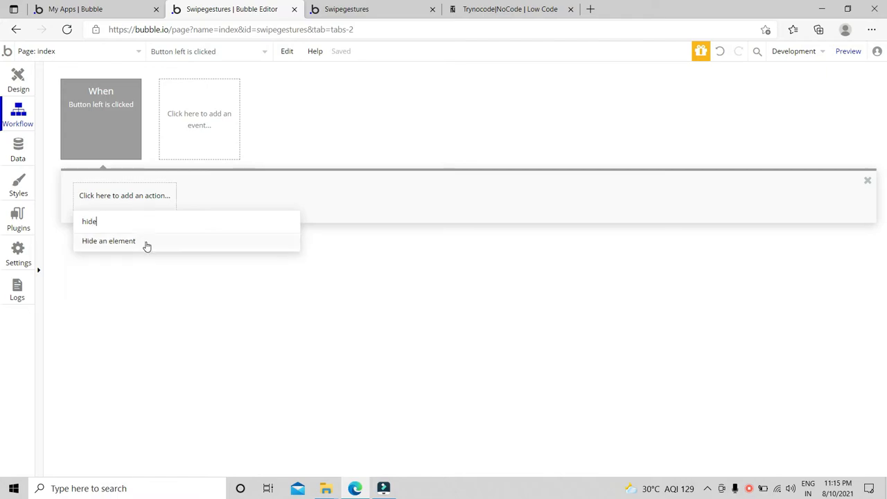
click(147, 247)
click(671, 133)
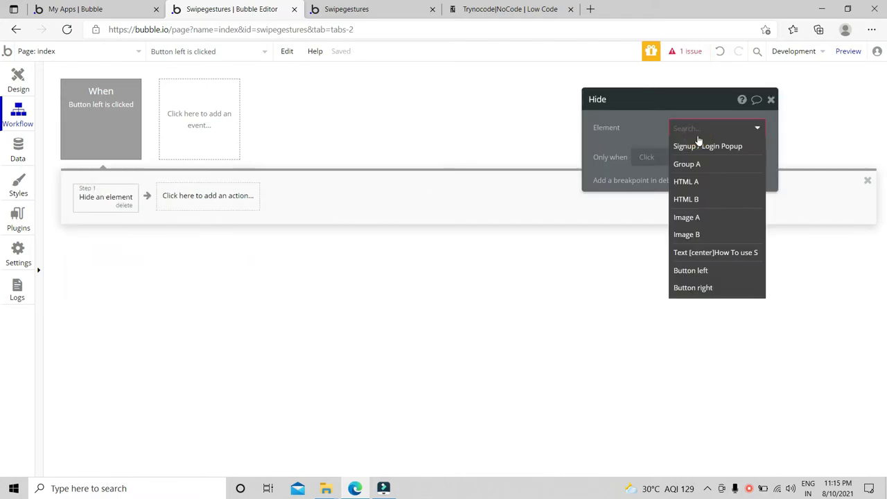
click(686, 235)
Add a second action to the left button's workflow that shows Image A.
click(200, 201)
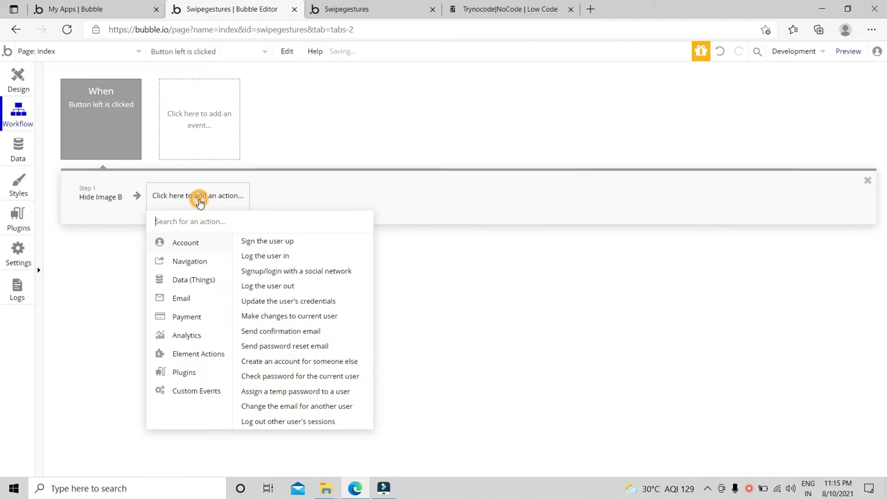
text(show)
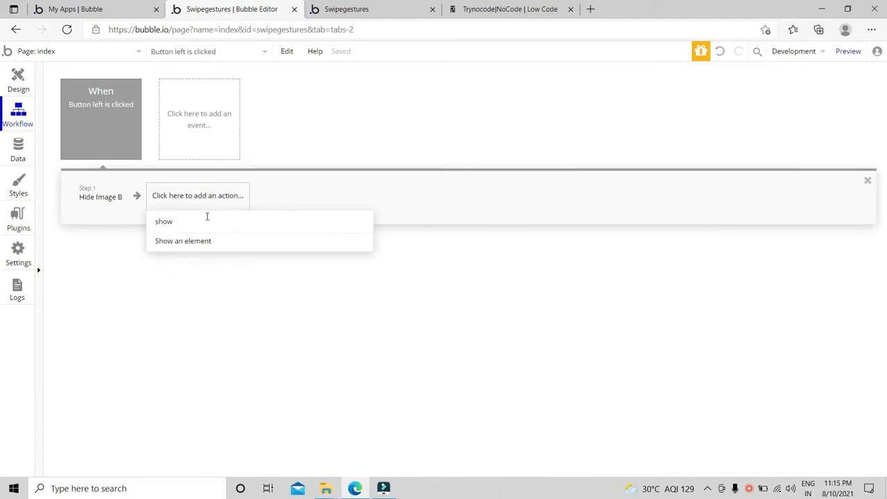
click(212, 242)
click(700, 128)
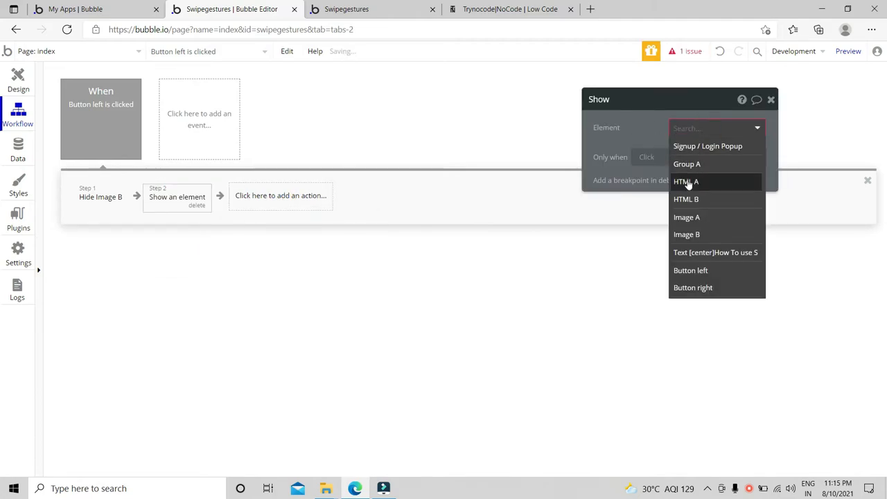
click(687, 217)
click(771, 100)
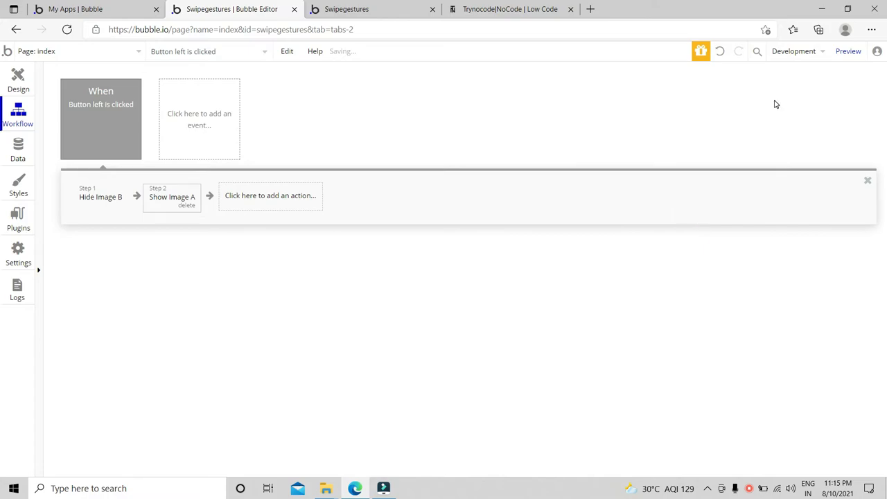
Return to the page design, hide Image B in the editor and examine Image A's picture and properties.
click(18, 79)
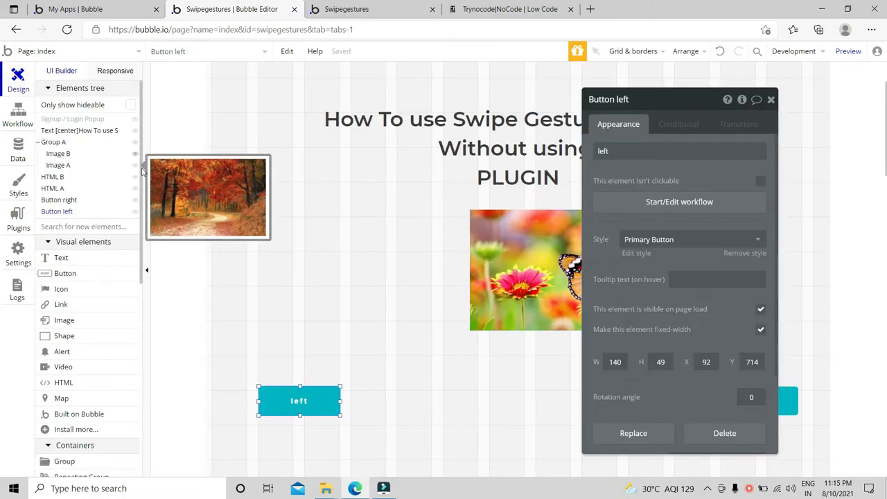
mouse_move(119, 167)
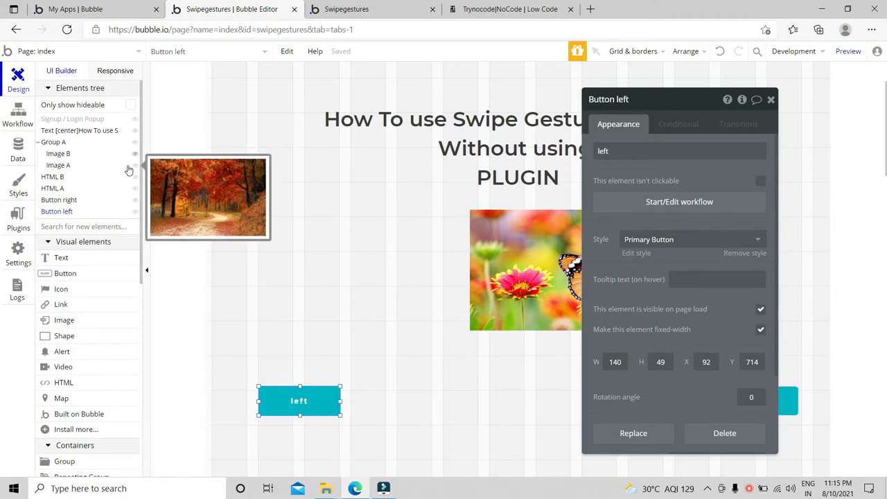
click(135, 154)
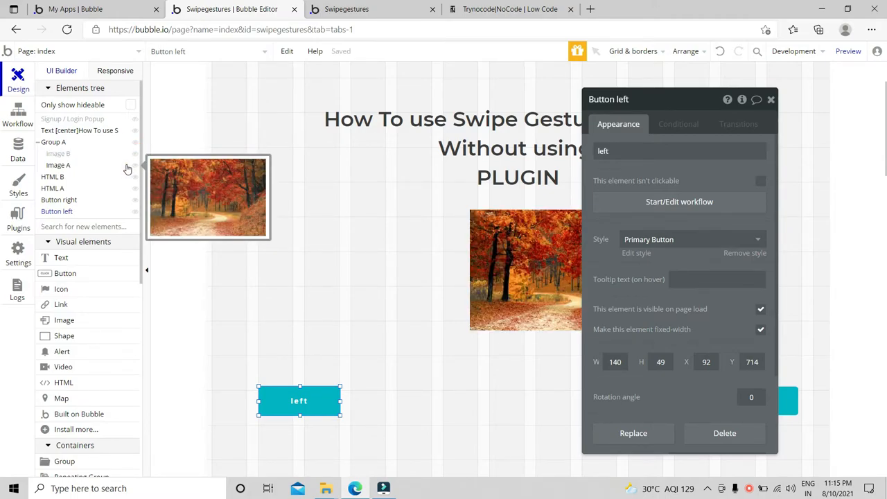
click(126, 167)
click(127, 168)
click(127, 168)
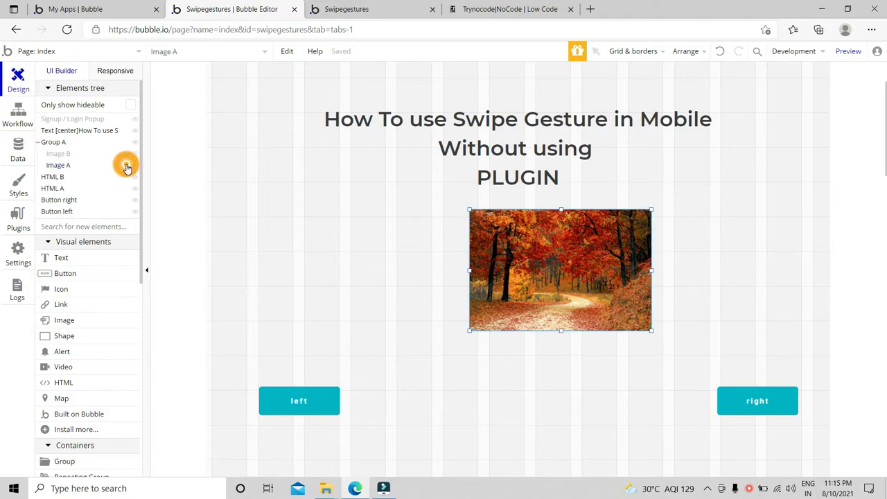
double_click(470, 257)
scroll(704, 285, down, 8)
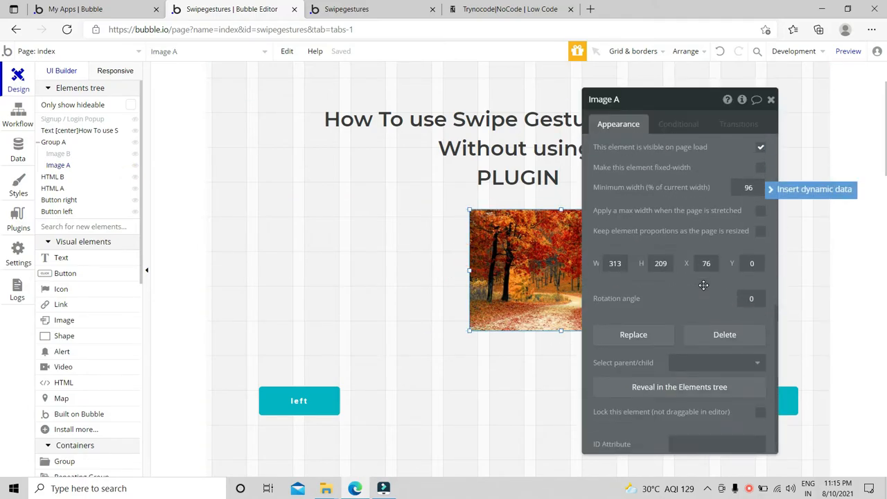
scroll(704, 285, up, 5)
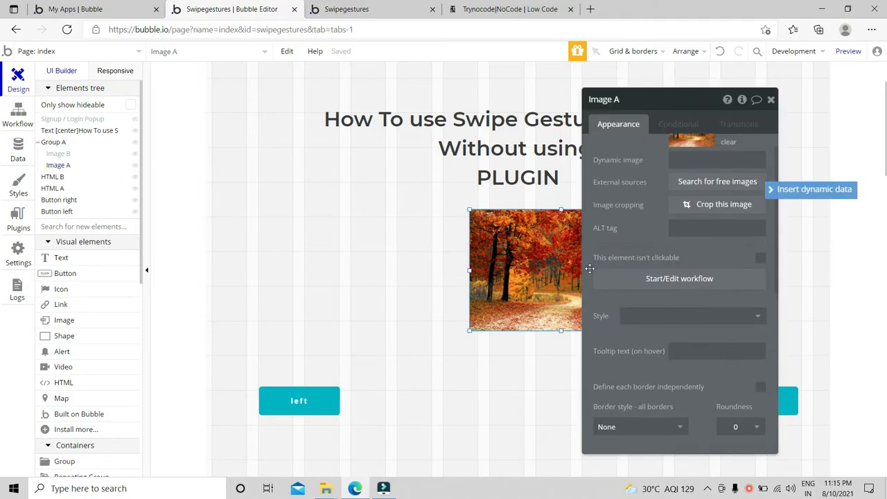
Hide Image A in the editor, reveal Image B and examine its picture and image source settings.
click(136, 166)
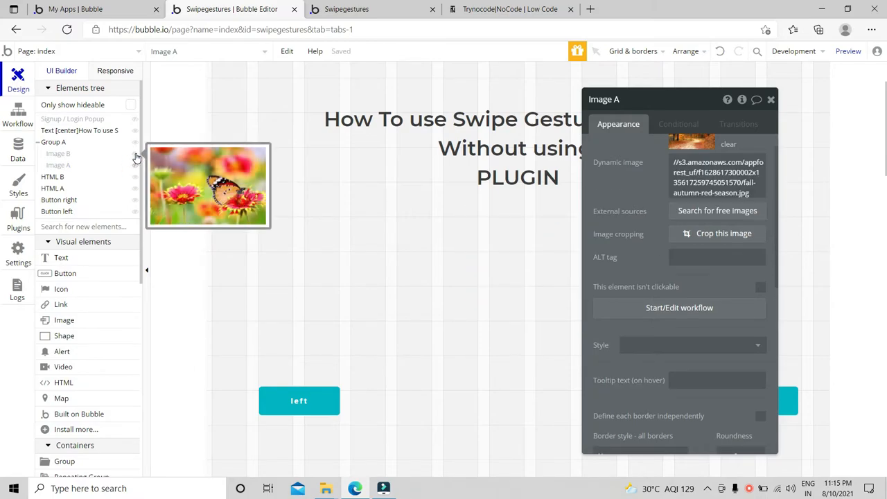
click(136, 154)
click(489, 257)
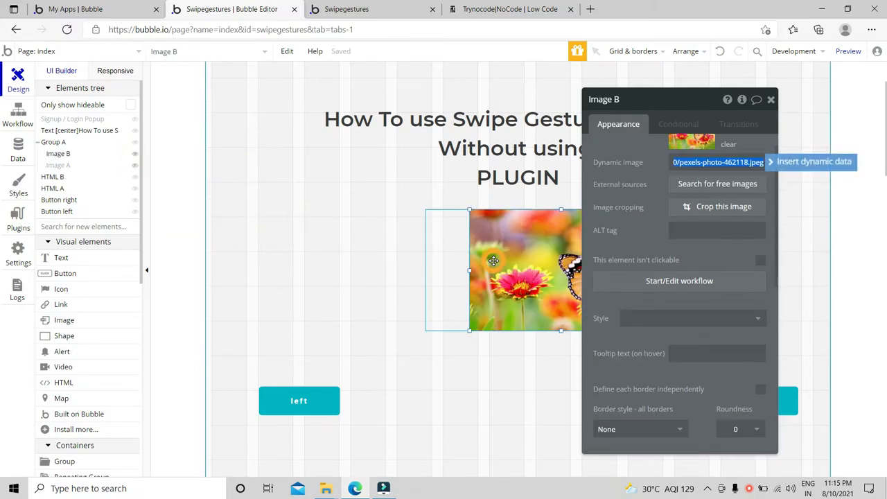
scroll(627, 243, up, 1)
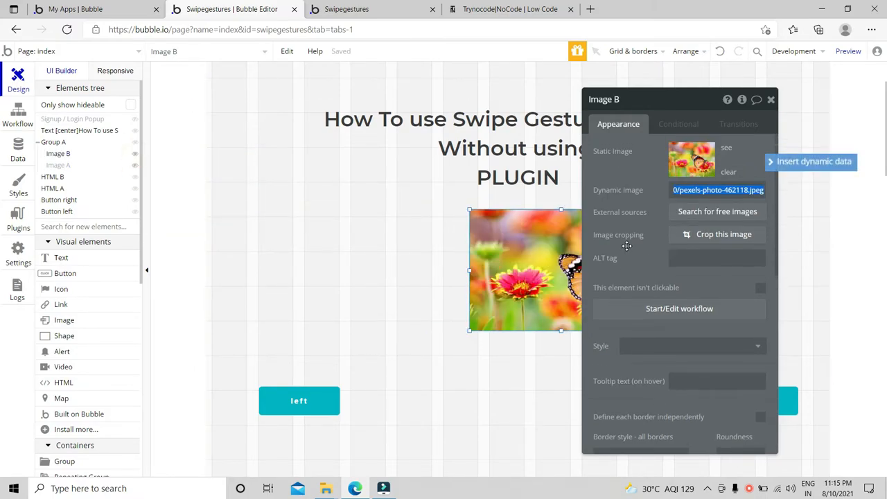
click(771, 99)
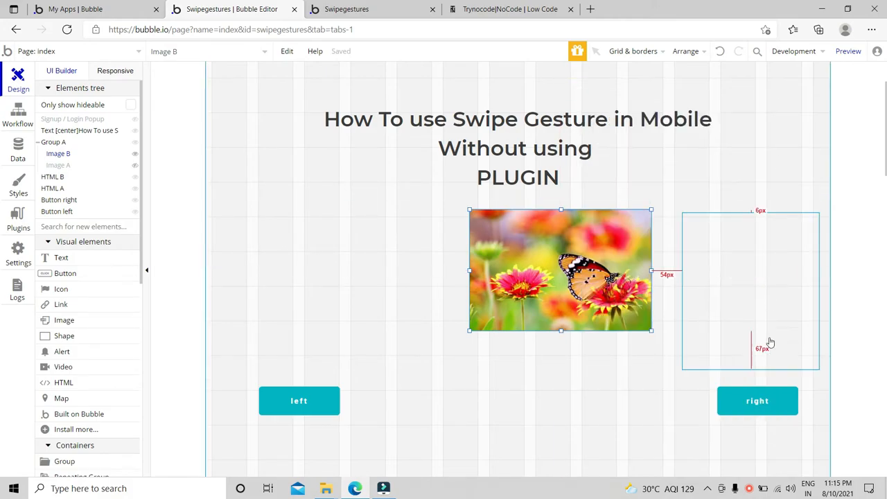
Copy the "Button left is clicked" workflow event with its actions and paste the copy beside it.
click(769, 399)
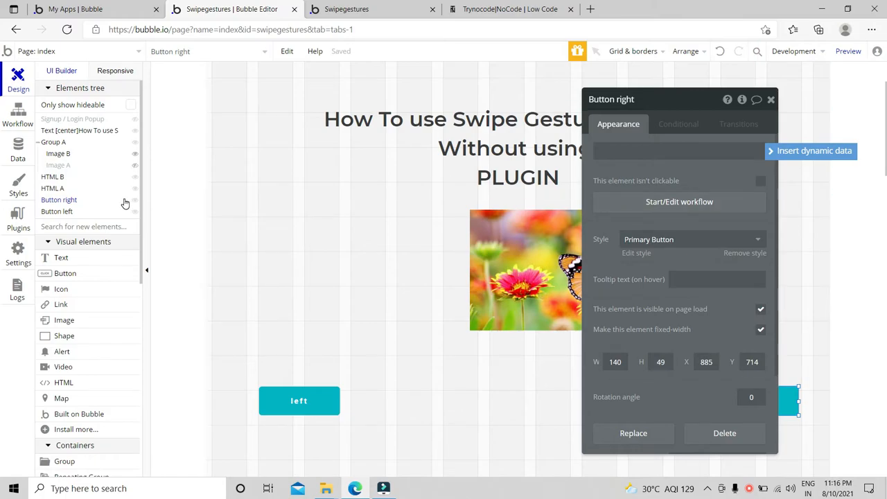
click(17, 122)
right_click(111, 126)
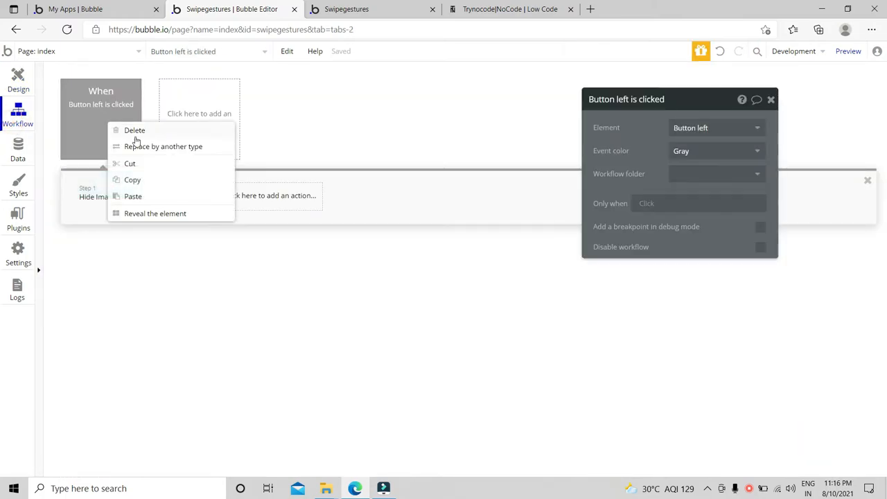
click(149, 178)
right_click(183, 139)
click(213, 143)
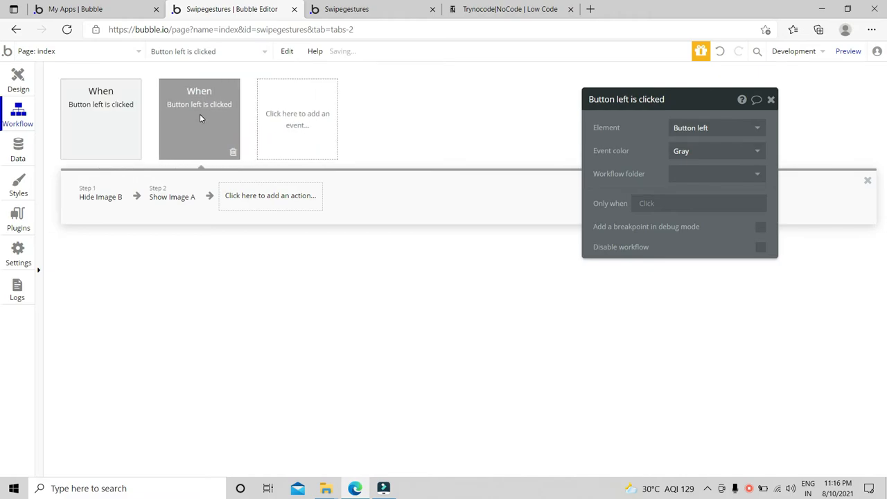
Set the copied workflow event's trigger element to Button right and compare its actions with the left button's workflow.
click(687, 137)
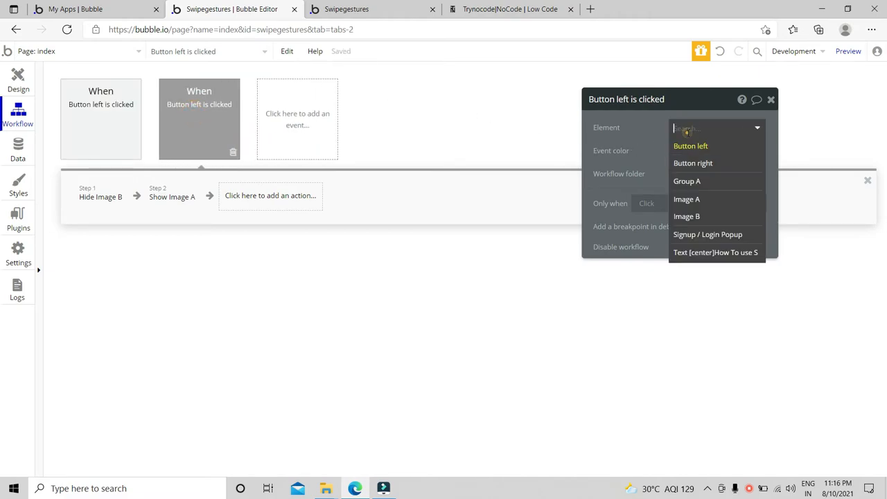
click(693, 168)
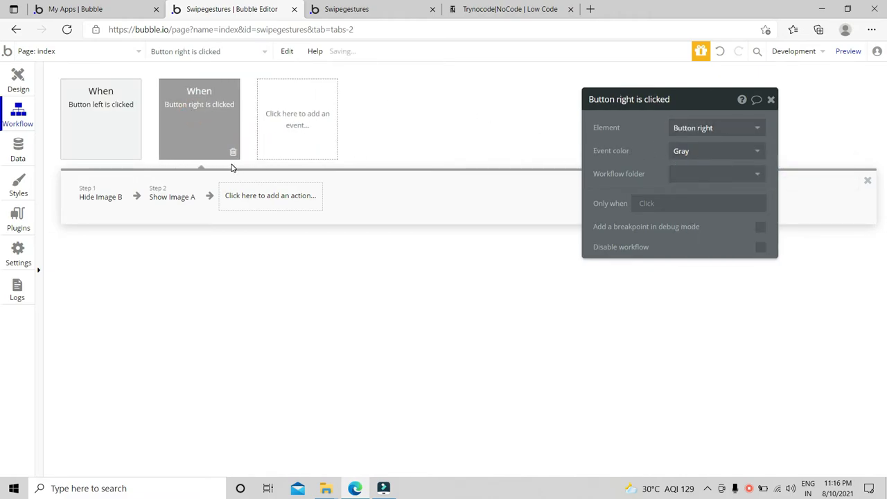
click(109, 199)
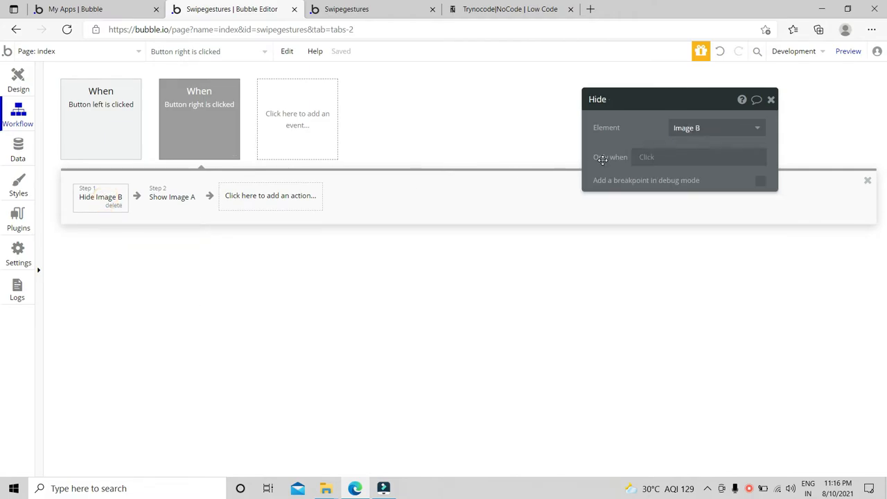
click(102, 117)
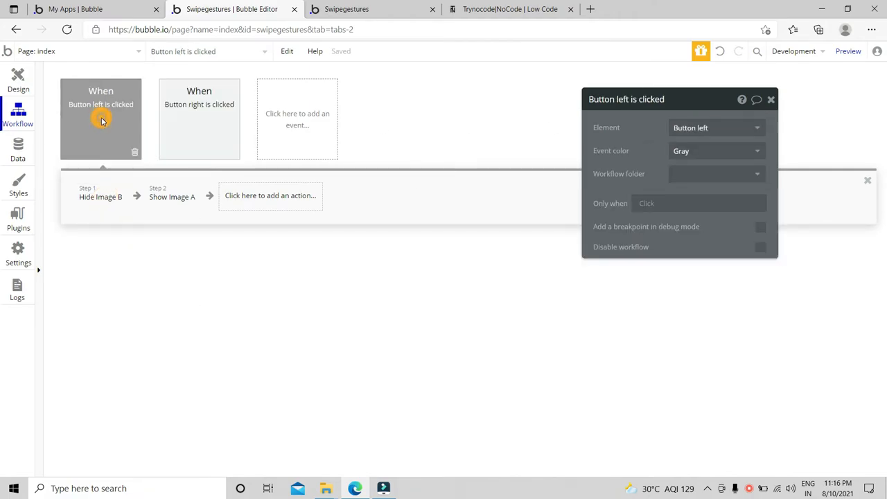
click(205, 118)
click(95, 198)
click(700, 127)
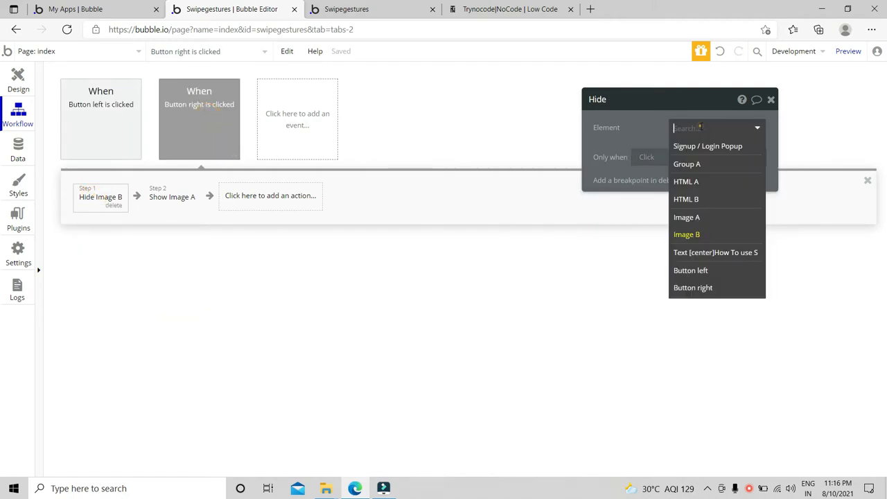
click(695, 220)
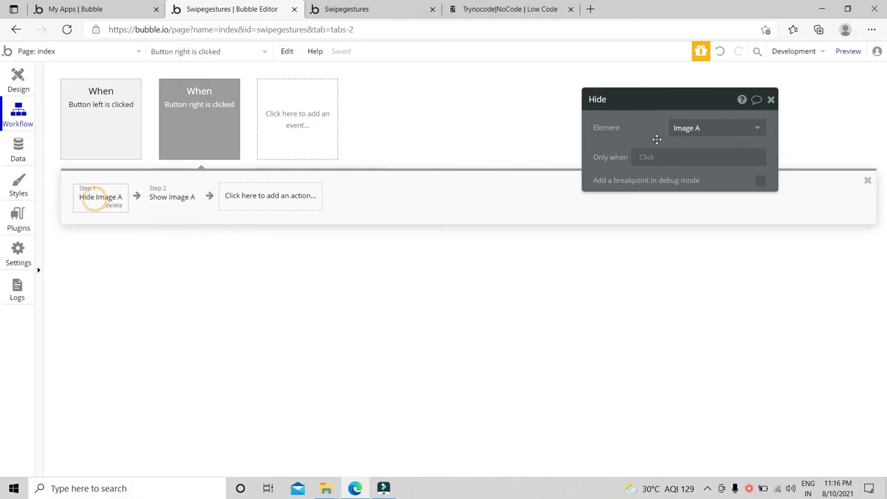
click(693, 127)
click(693, 234)
In the left button's workflow, set the Hide action to Image A and the Show action to Image B.
click(111, 123)
click(99, 198)
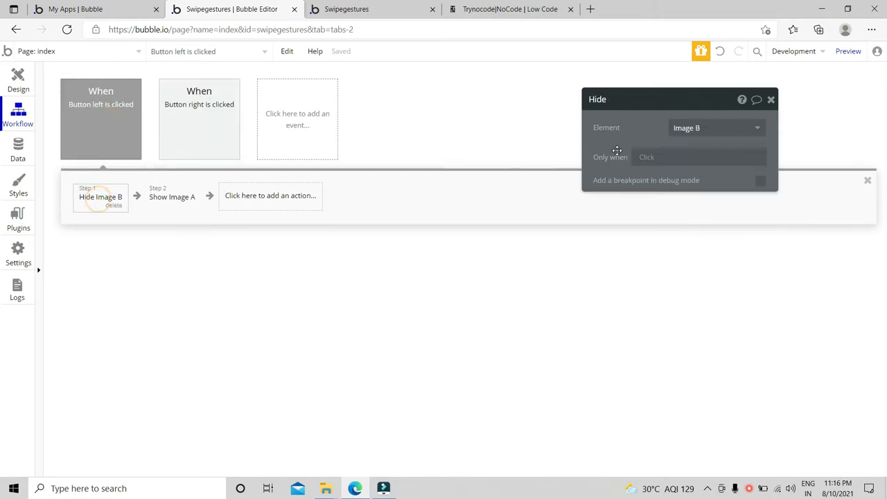
click(713, 134)
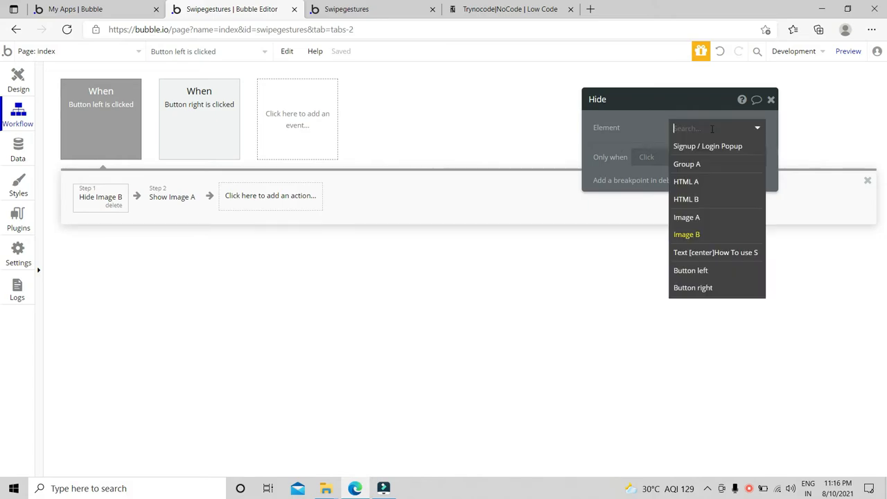
click(701, 217)
click(182, 203)
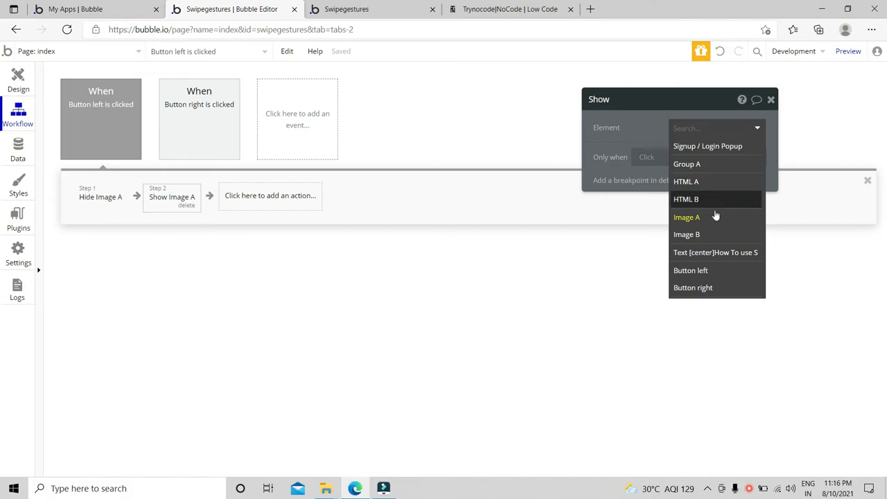
click(709, 234)
click(771, 100)
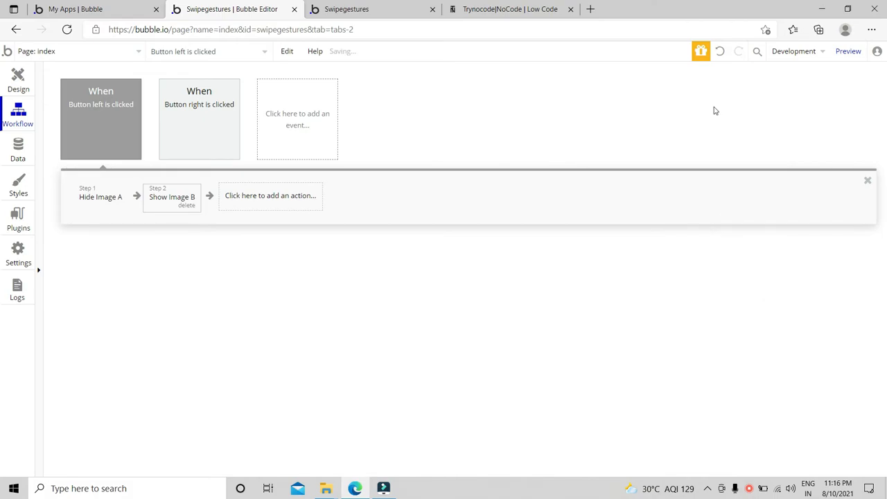
Return to the page design, load the latest version in the mobile preview and test swiping the image left and right.
click(17, 78)
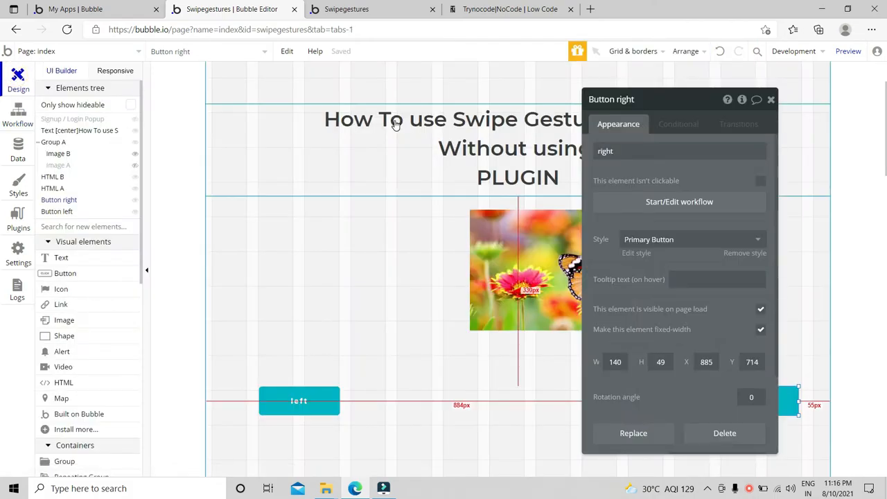
click(387, 7)
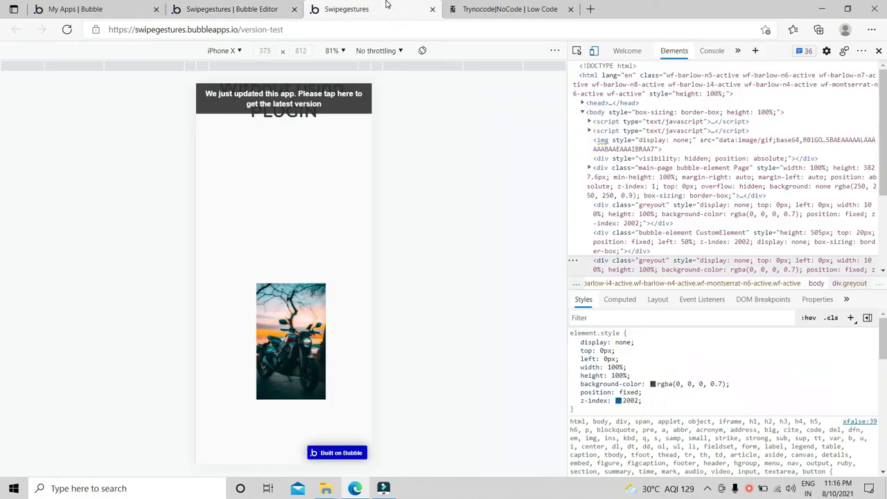
click(332, 97)
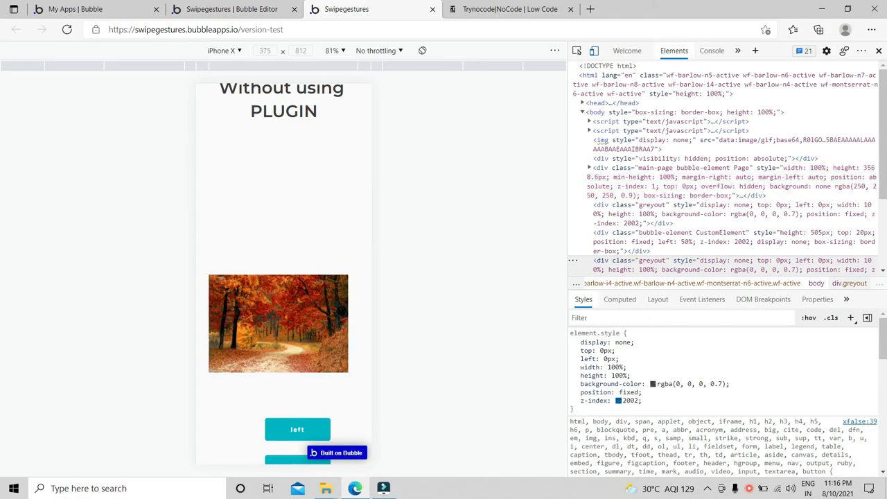
drag(342, 314, 215, 325)
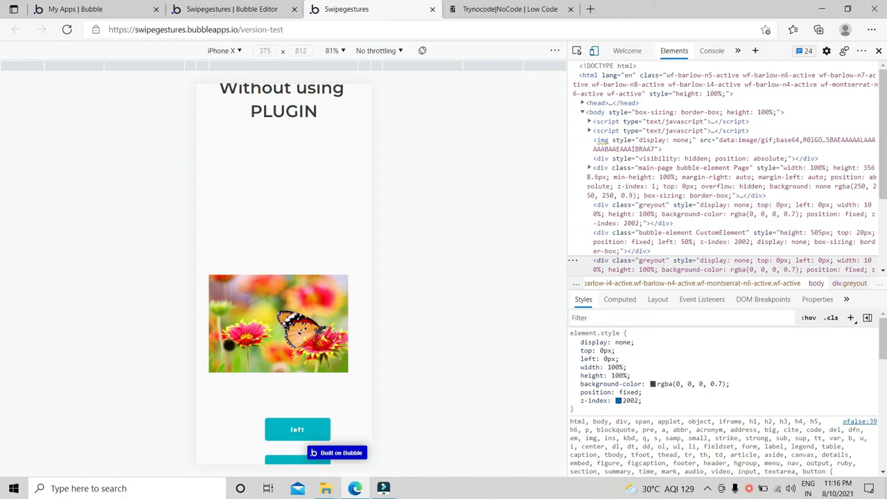
drag(210, 340, 363, 351)
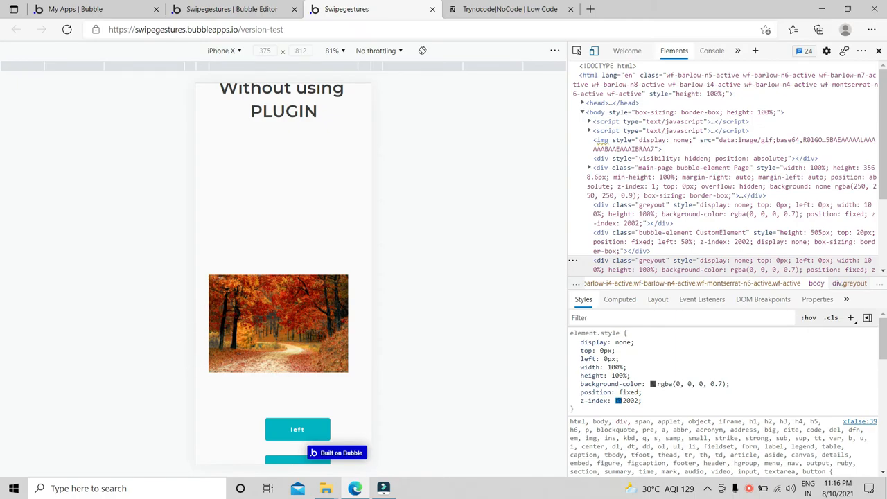
scroll(318, 336, up, 2)
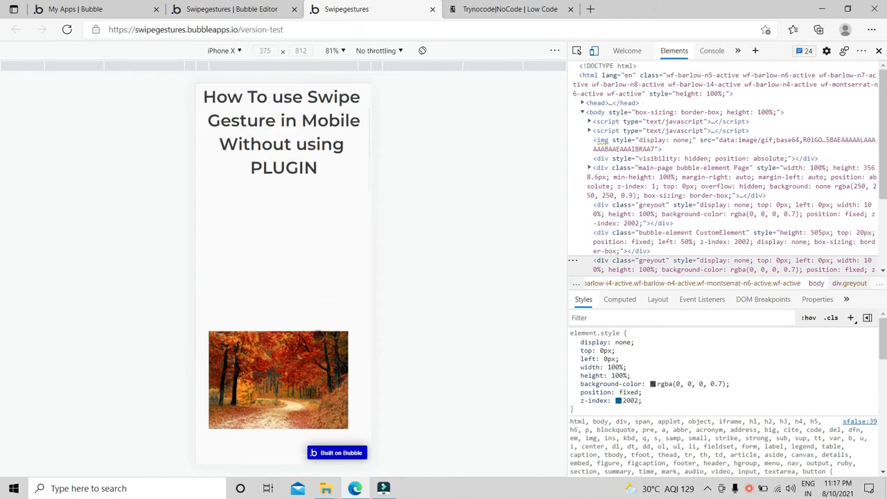
scroll(318, 335, down, 2)
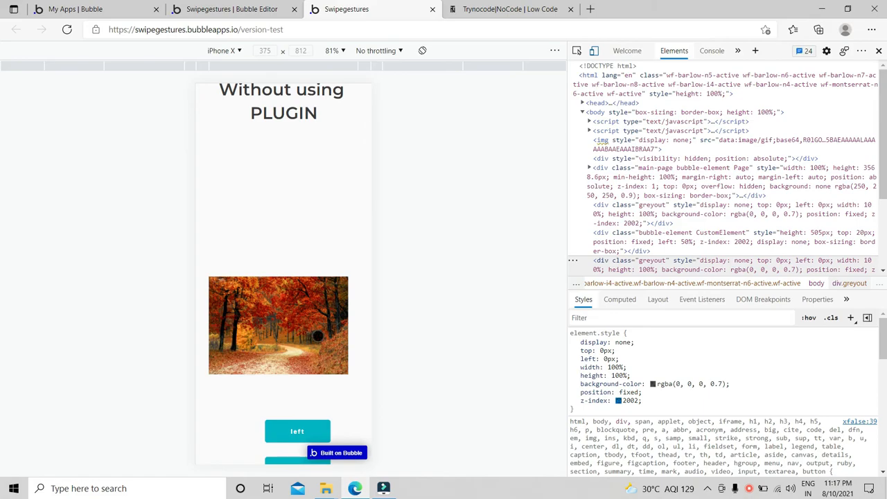
Shrink both the left and right buttons on the page design to tiny, barely noticeable squares.
click(248, 4)
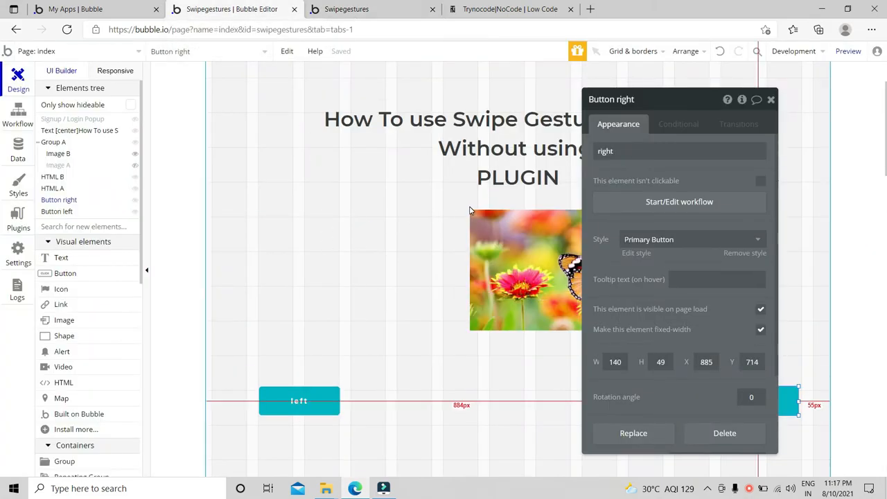
click(772, 100)
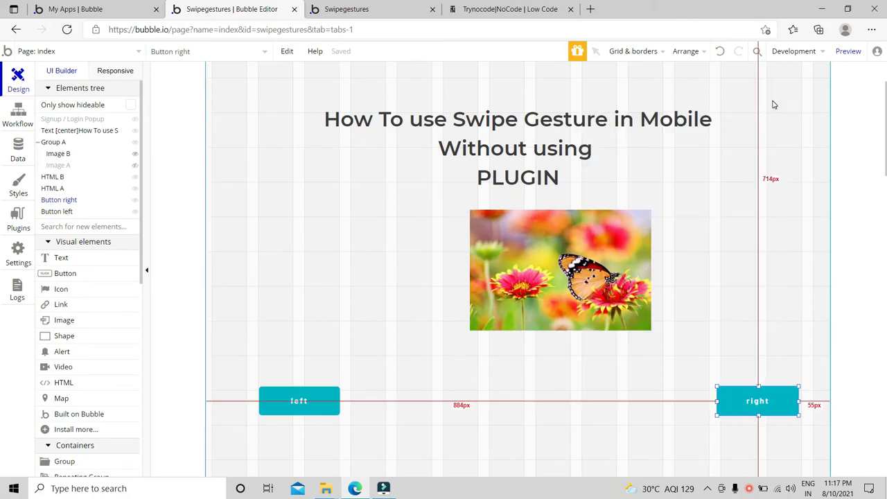
click(314, 399)
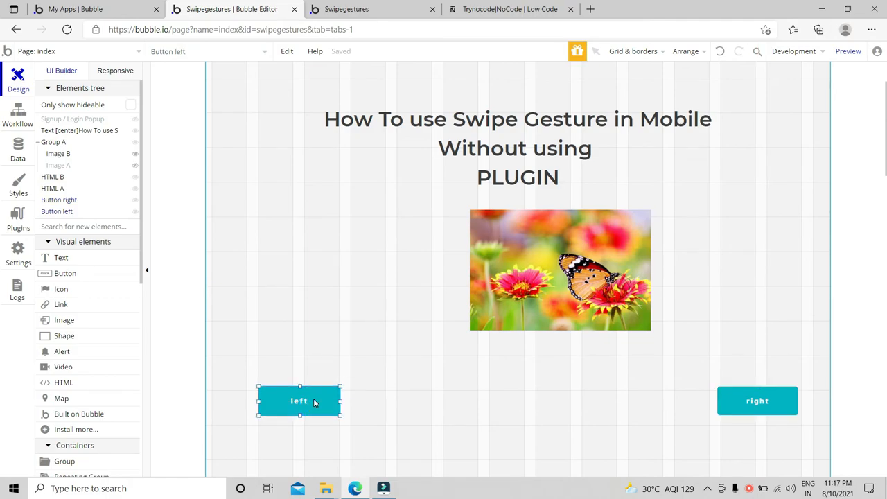
drag(339, 416, 280, 411)
click(739, 400)
drag(718, 416, 798, 391)
click(268, 404)
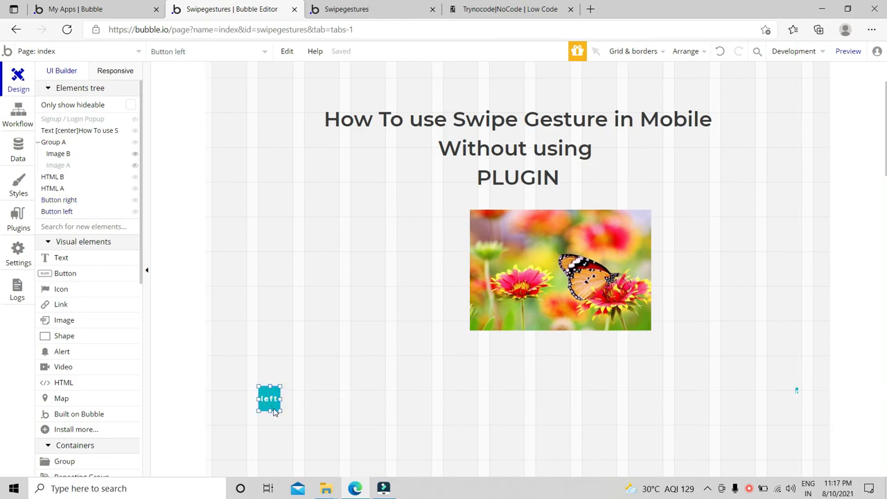
drag(278, 409, 261, 389)
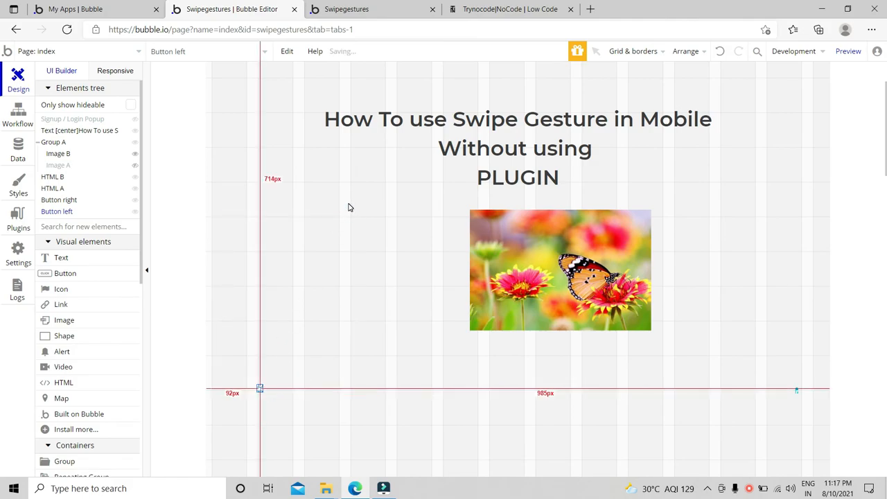
Update the mobile preview to the version with shrunken buttons, test the image swipe again and return to the editor.
click(405, 17)
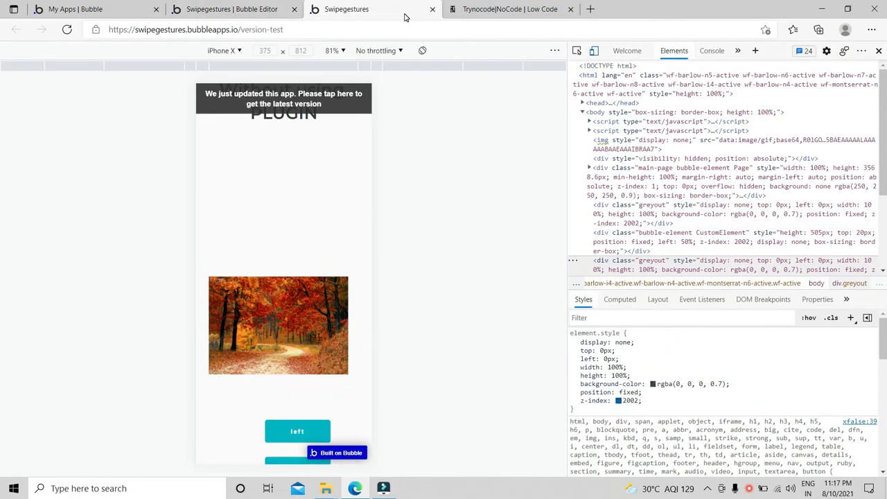
click(314, 94)
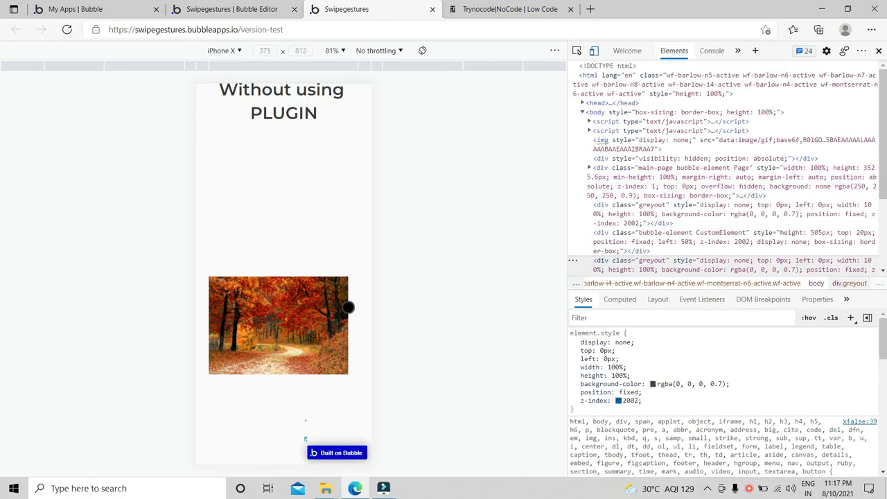
drag(351, 307, 196, 317)
drag(336, 314, 325, 335)
click(251, 8)
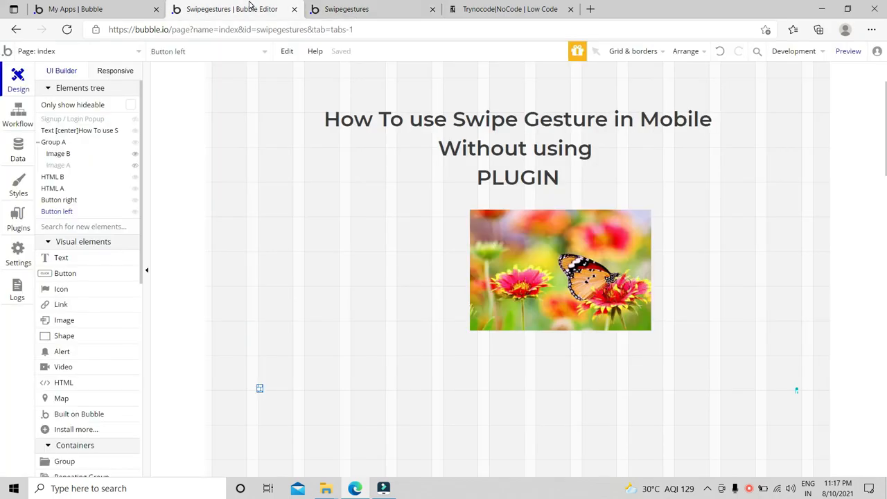